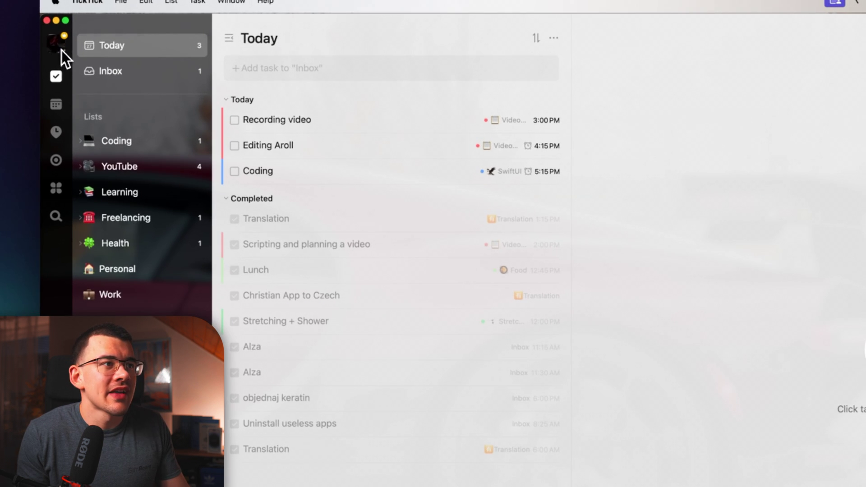
# Preview the Default and Dark themes in the Appearance settings
pyautogui.click(62, 50)
pyautogui.click(96, 51)
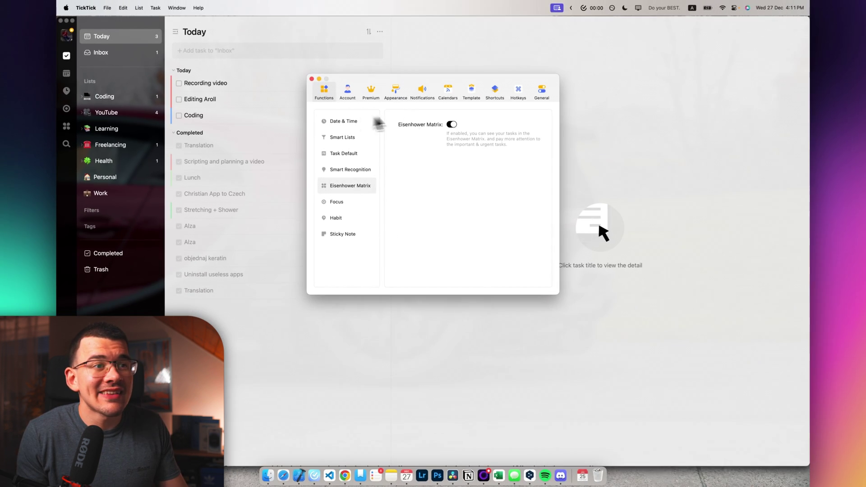
pyautogui.click(397, 94)
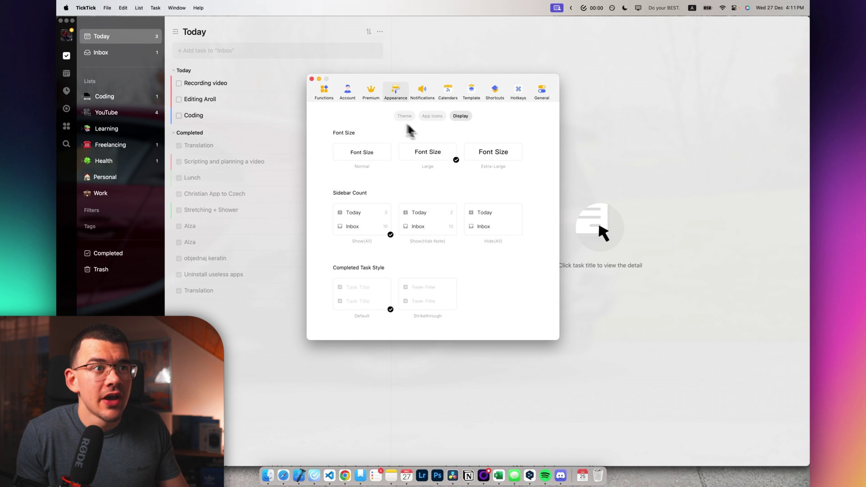
pyautogui.click(404, 116)
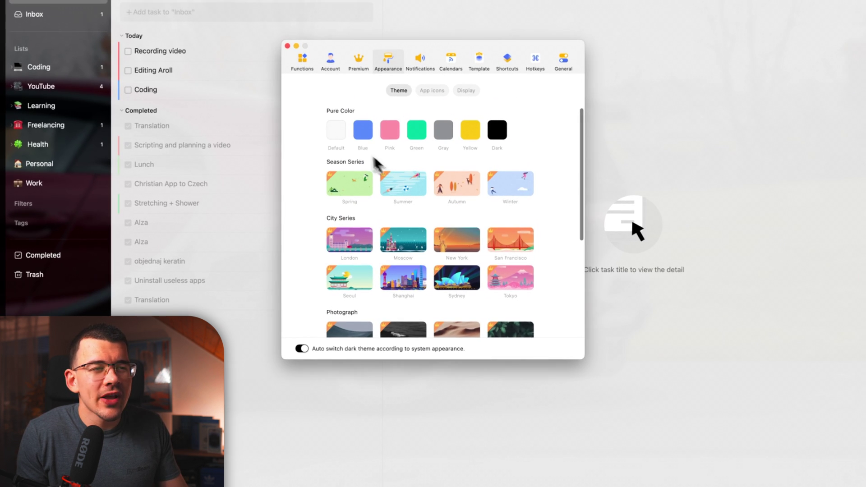
pyautogui.click(342, 133)
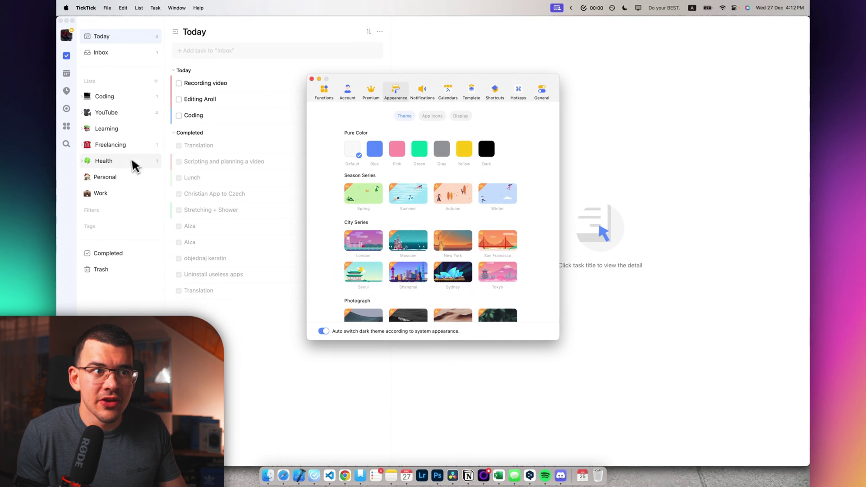
pyautogui.click(488, 150)
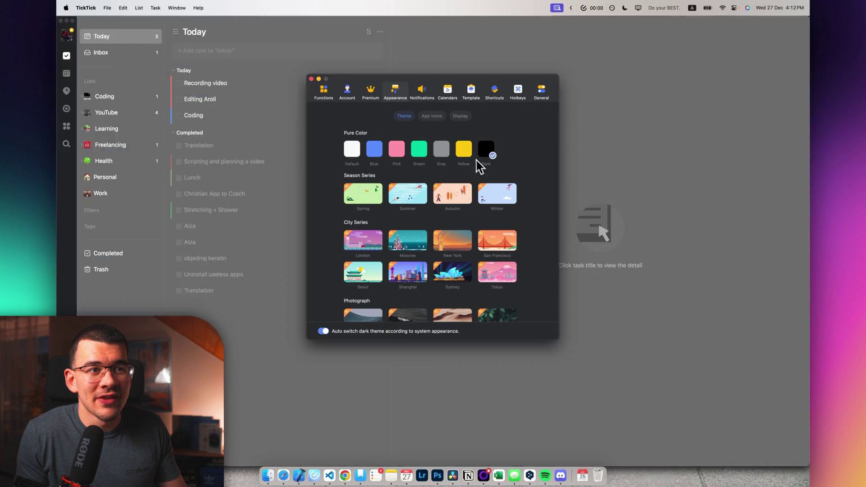
# Save the custom car-photo background theme and close Preferences
pyautogui.scroll(-5, 514, 196)
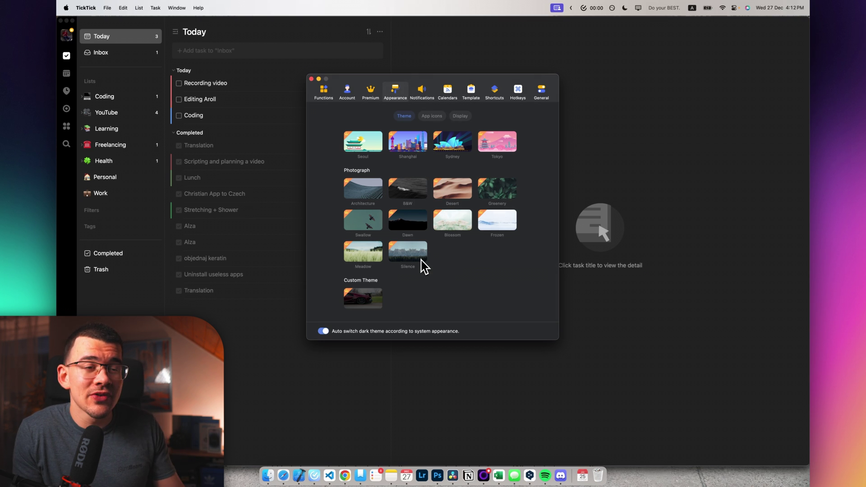
pyautogui.click(370, 300)
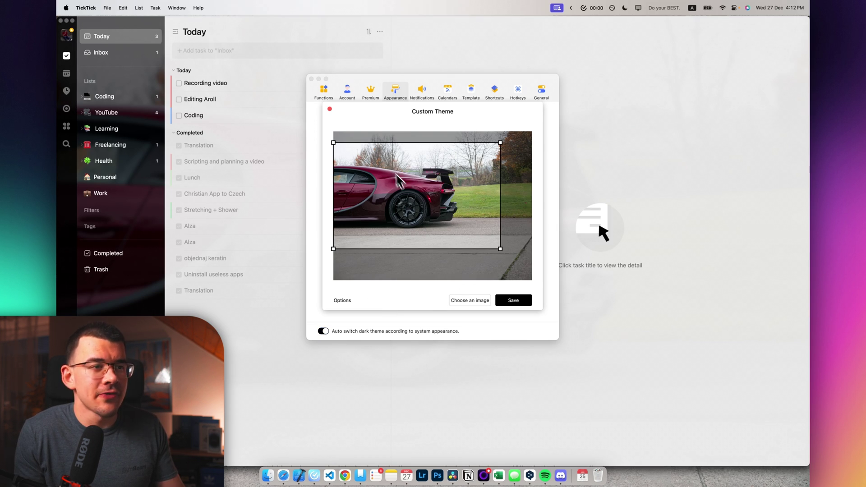
pyautogui.click(342, 302)
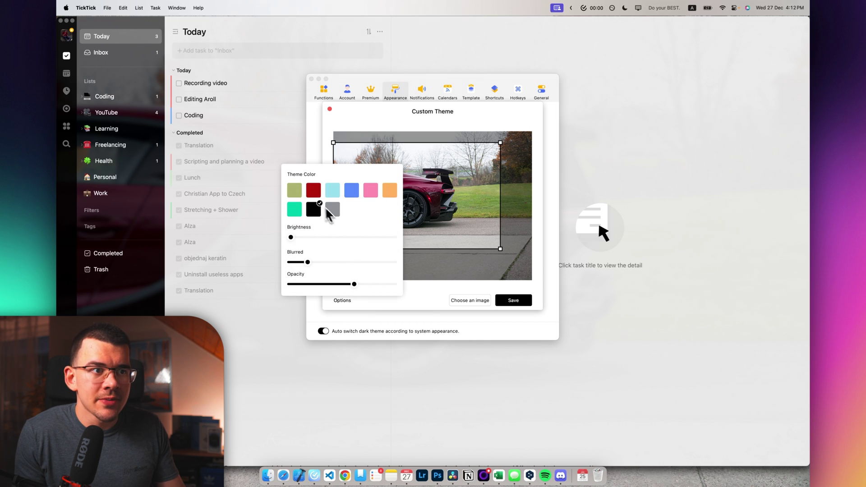
pyautogui.click(501, 302)
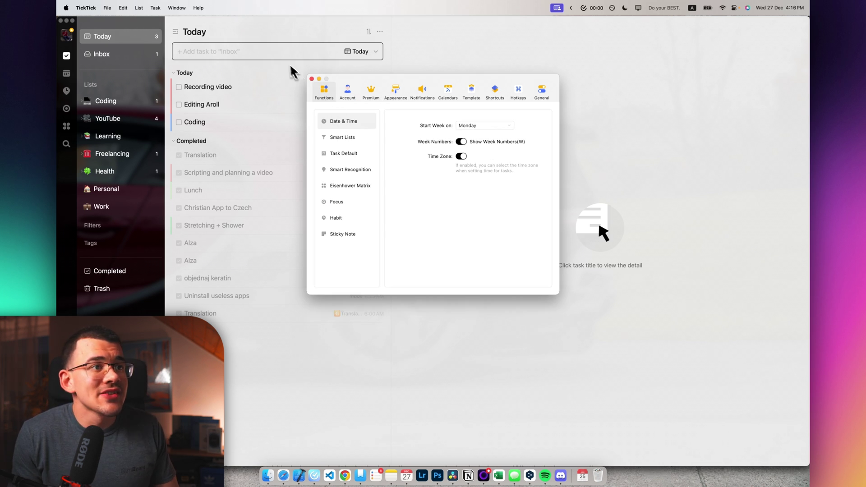
pyautogui.click(312, 79)
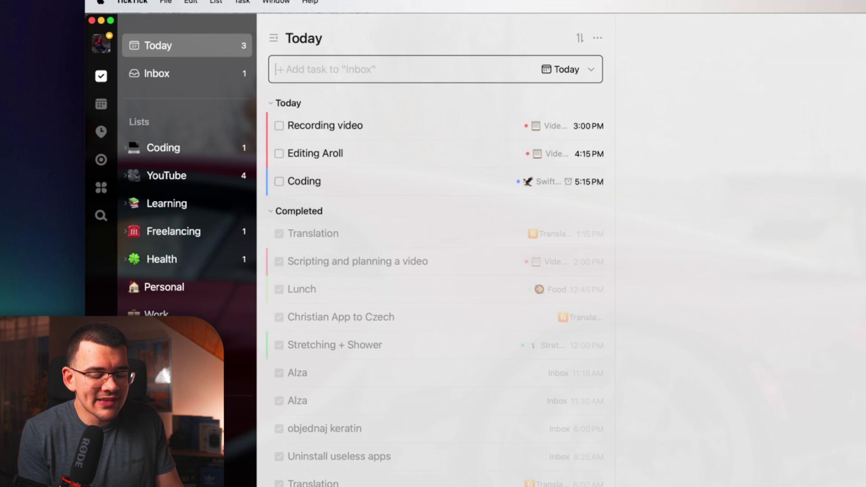
# Type the task 'take out the trash' into the quick-add field, correcting the typo
pyautogui.write('take out the')
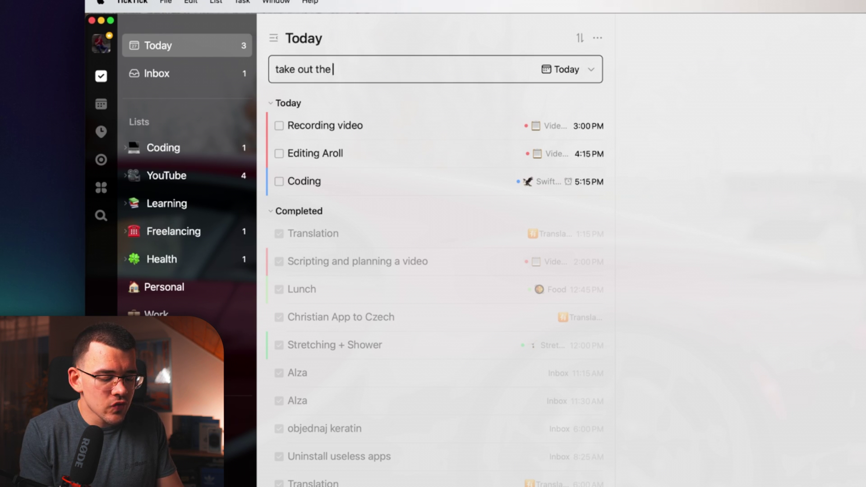
pyautogui.write(' tradh')
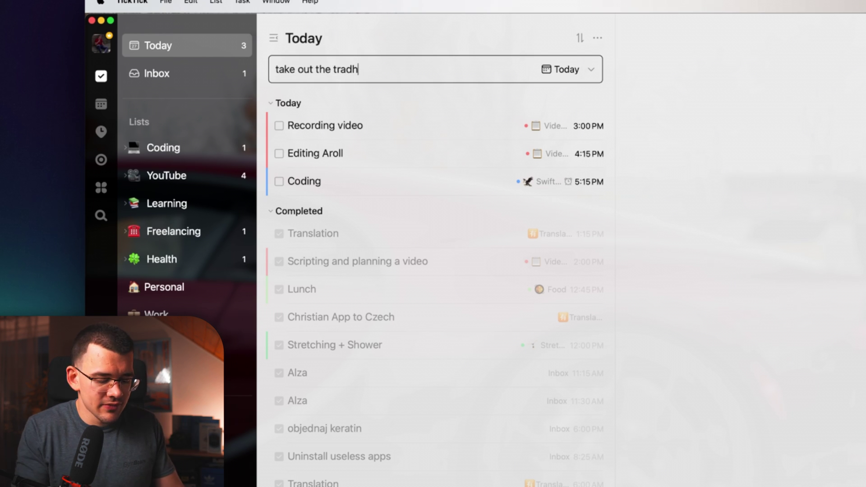
pyautogui.press('BackSpace')
pyautogui.press('BackSpace')
pyautogui.write('sh')
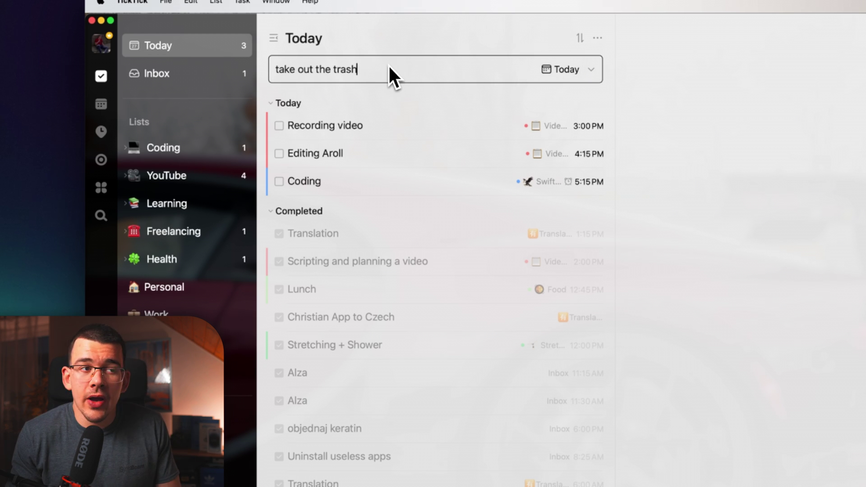
pyautogui.click(551, 69)
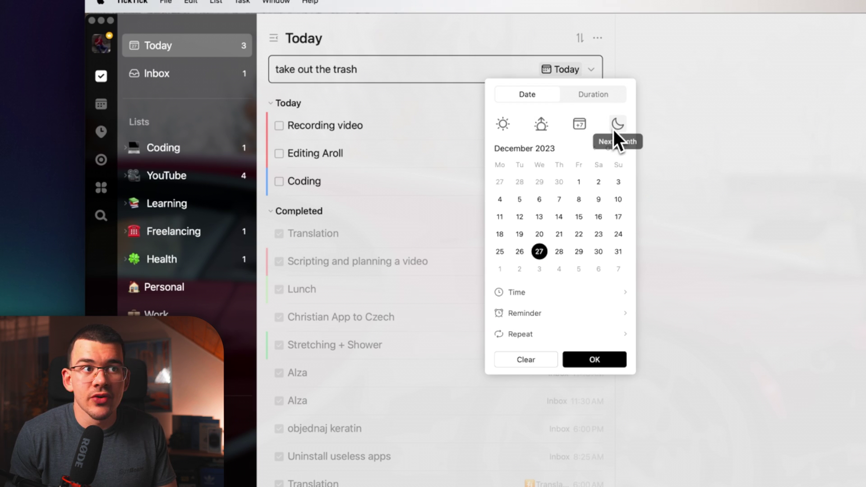
# Set the task time to 6:00 PM with reminders 5 and 30 minutes early
pyautogui.click(536, 293)
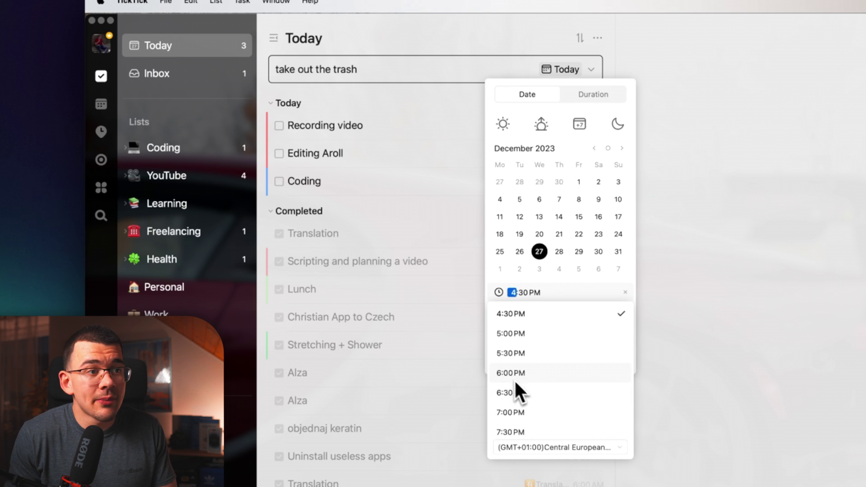
pyautogui.click(558, 373)
pyautogui.click(550, 318)
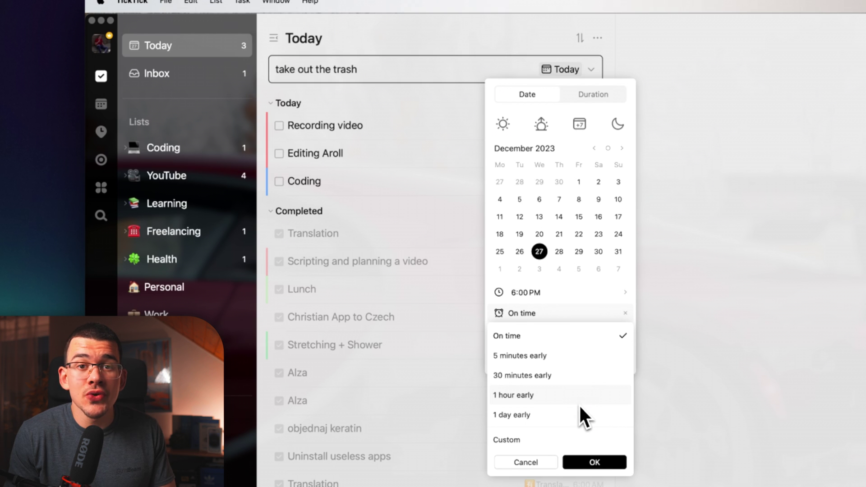
pyautogui.click(555, 360)
pyautogui.click(554, 374)
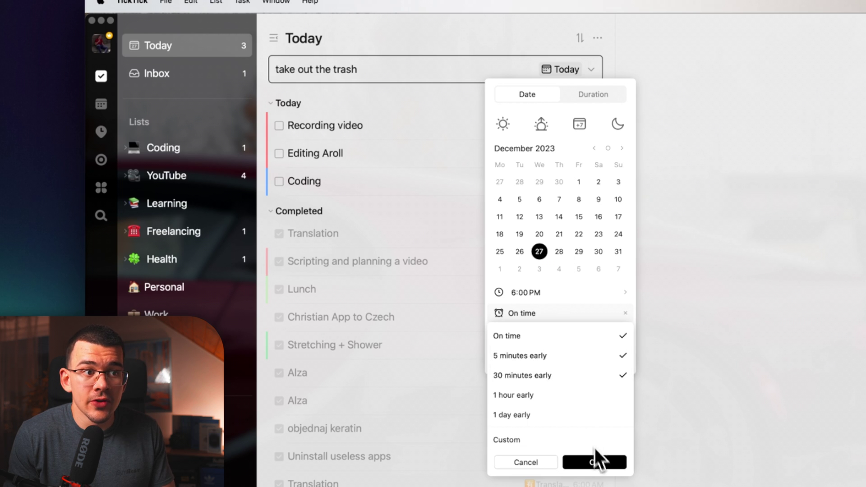
pyautogui.click(594, 460)
# Make the task repeat weekly and confirm the date, time and repeat settings
pyautogui.click(546, 336)
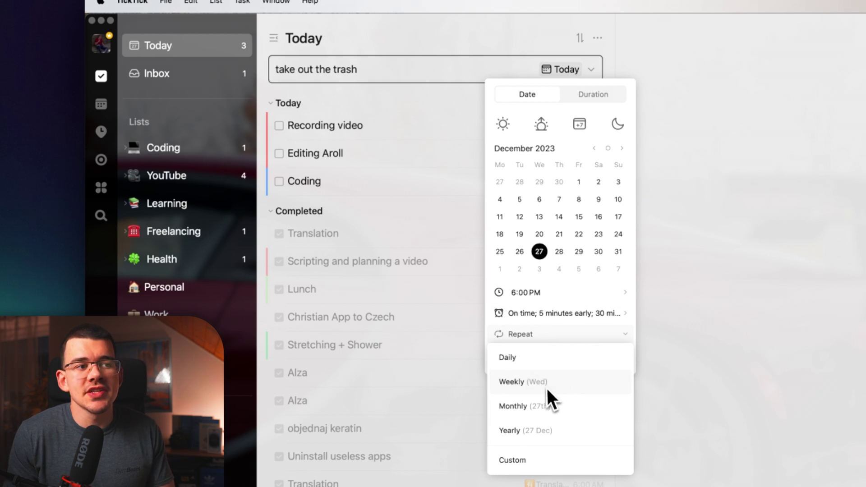
pyautogui.click(561, 385)
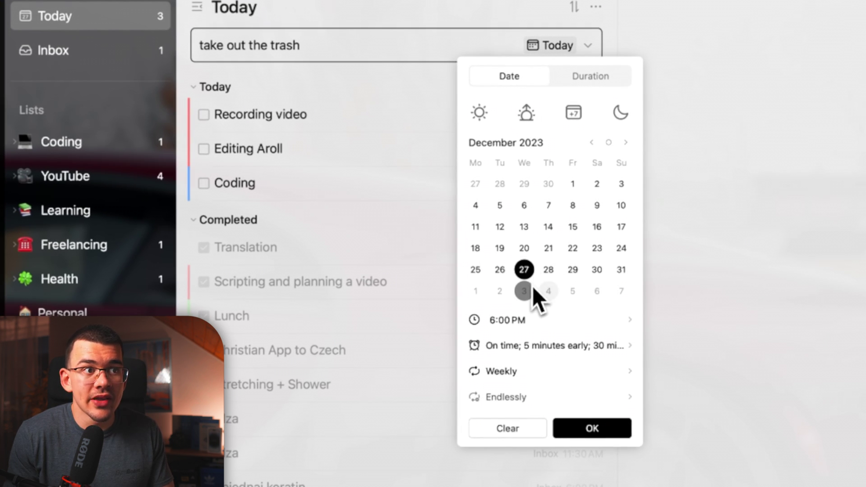
pyautogui.click(625, 142)
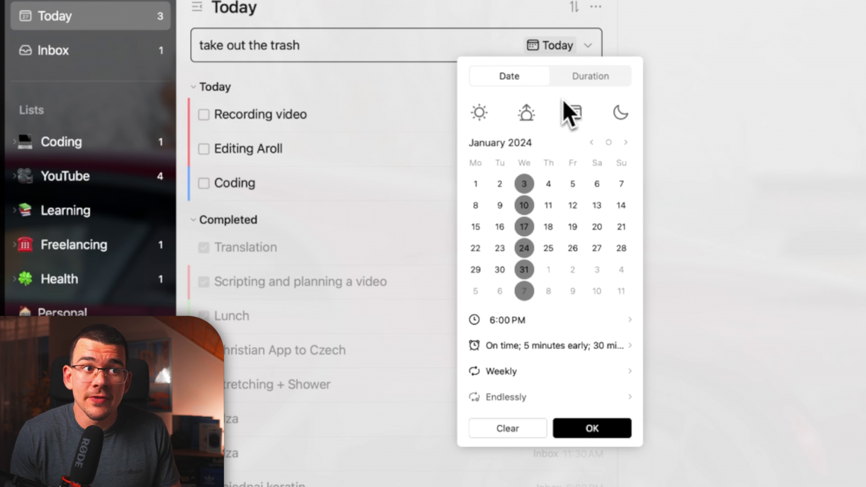
pyautogui.click(590, 77)
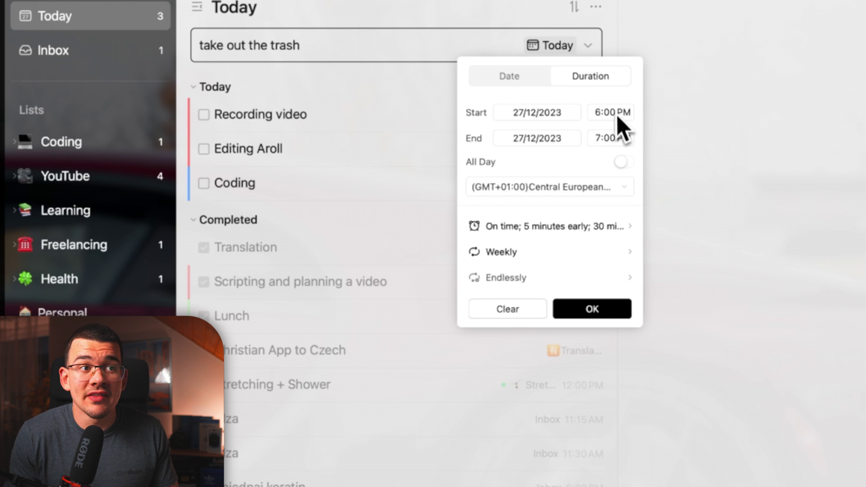
pyautogui.click(509, 76)
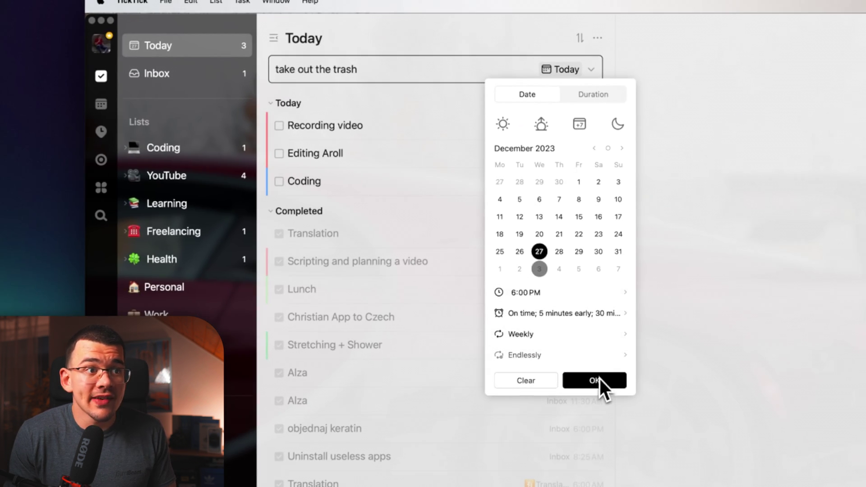
pyautogui.click(597, 380)
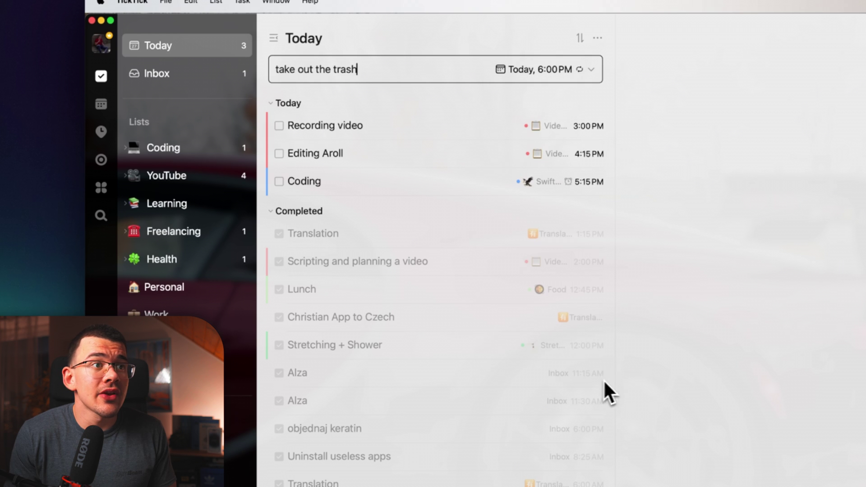
# Add 'take out the trash' to the Today list, due 6:00 PM
pyautogui.click(591, 70)
pyautogui.moveTo(605, 118)
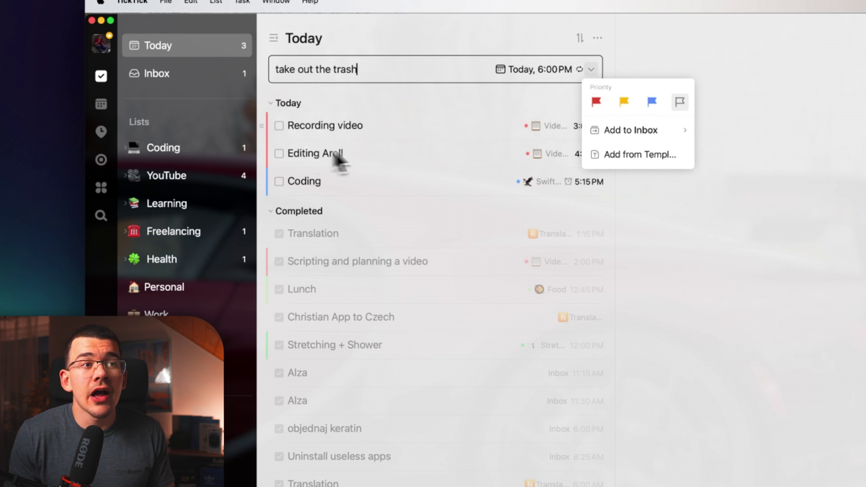
pyautogui.moveTo(630, 128)
pyautogui.click(596, 102)
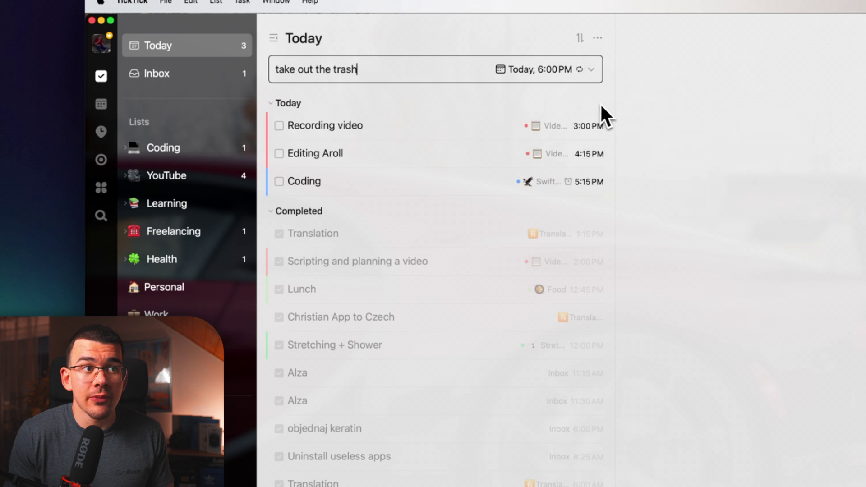
pyautogui.press('Return')
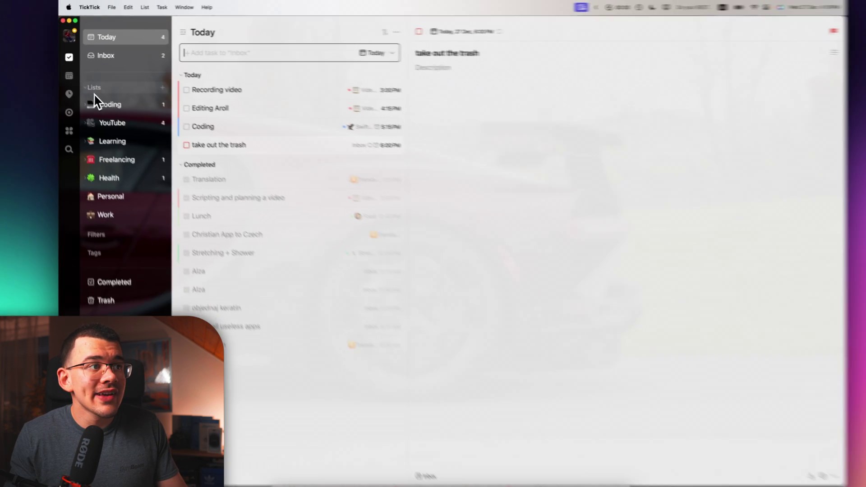
# Start a new list, cancel it, and view one of the empty lists
pyautogui.click(156, 84)
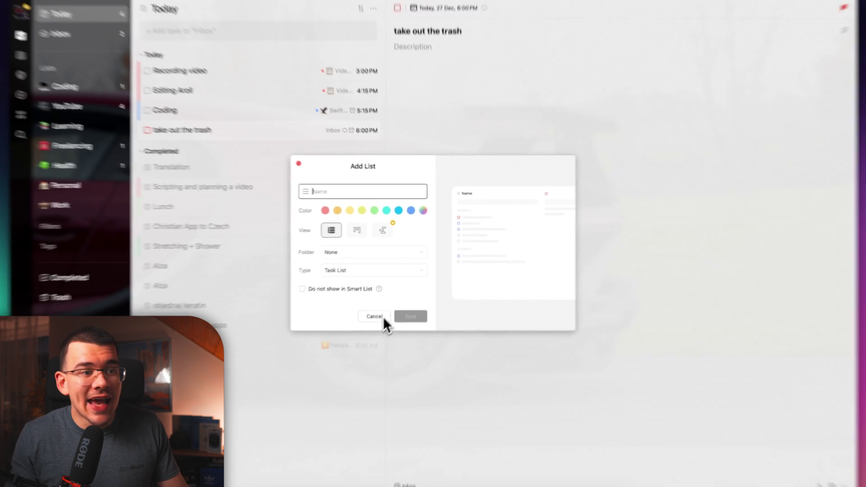
pyautogui.click(381, 316)
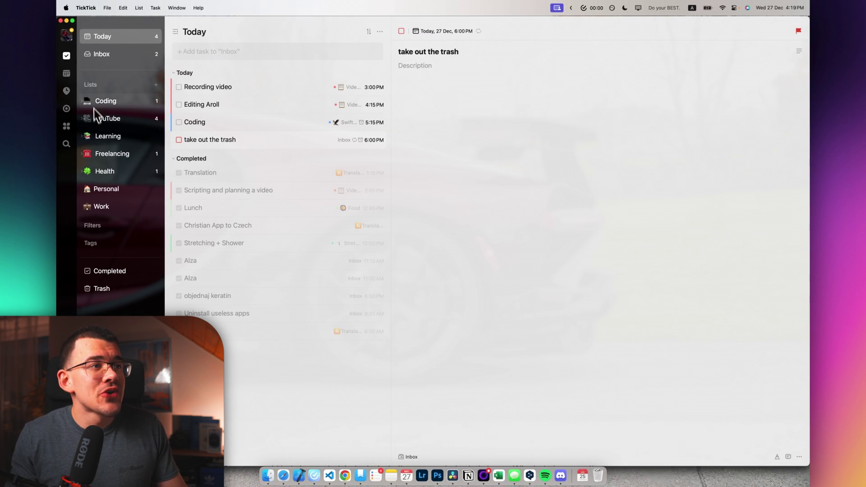
pyautogui.click(126, 191)
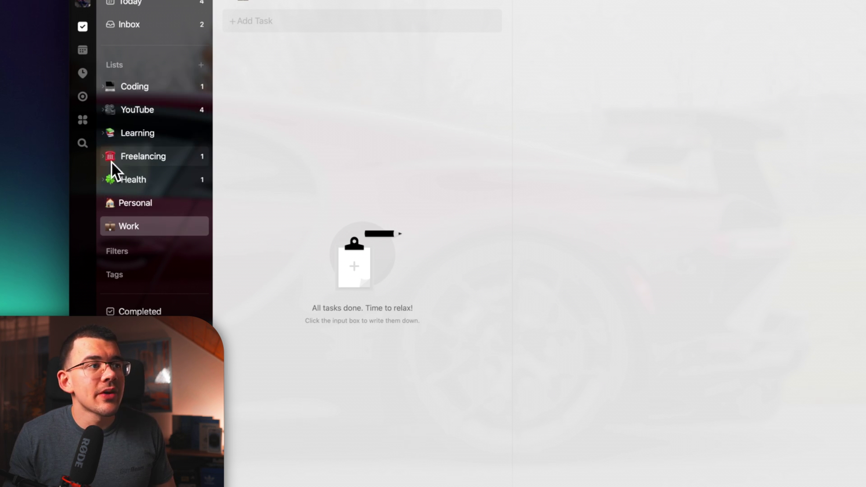
# Browse the Health sub-lists Stretching, Sleep, Food, Workouts and Cardio, then go to the week calendar
pyautogui.click(103, 181)
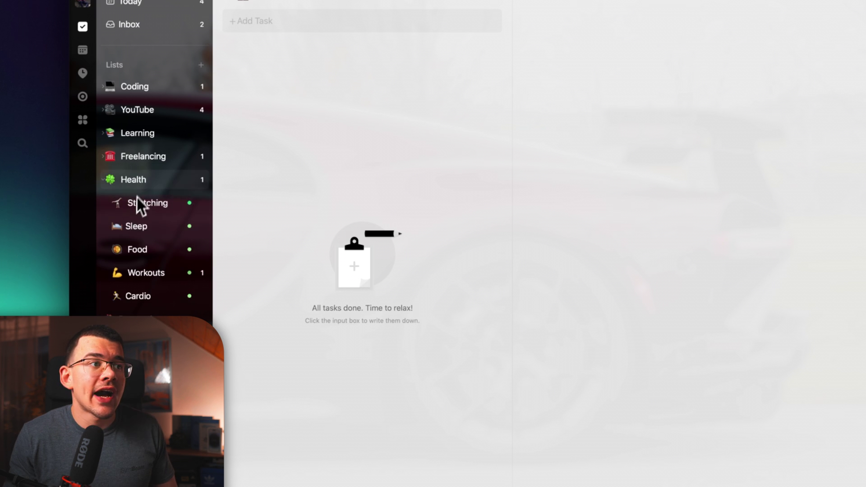
pyautogui.click(148, 207)
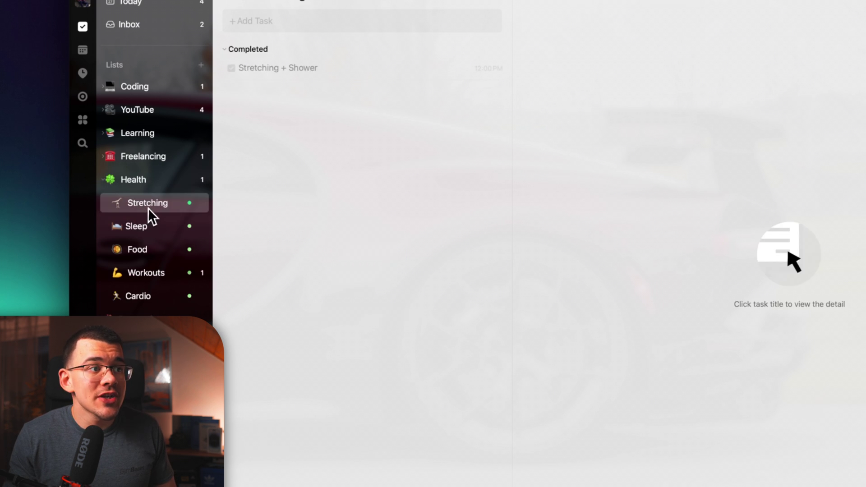
pyautogui.click(158, 227)
pyautogui.click(151, 251)
pyautogui.click(161, 273)
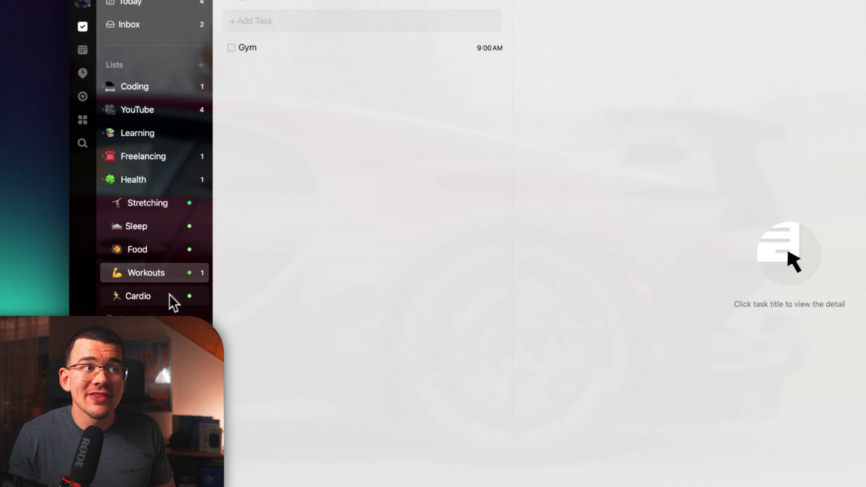
pyautogui.click(157, 295)
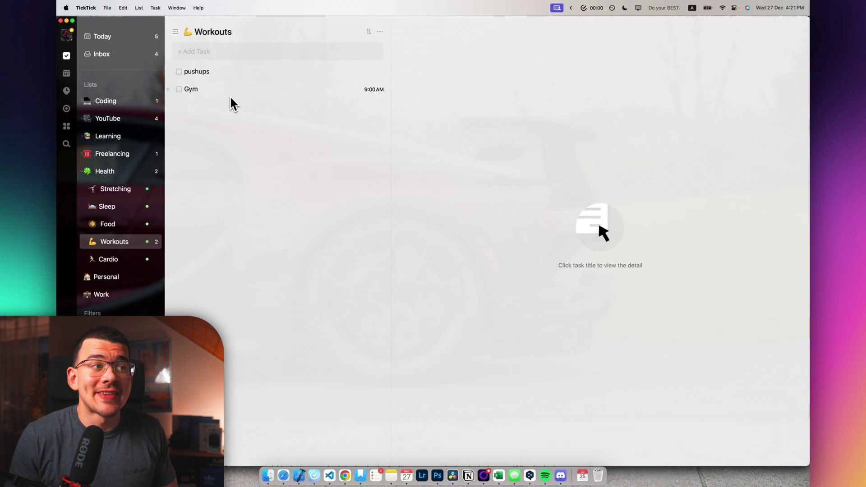
pyautogui.click(68, 74)
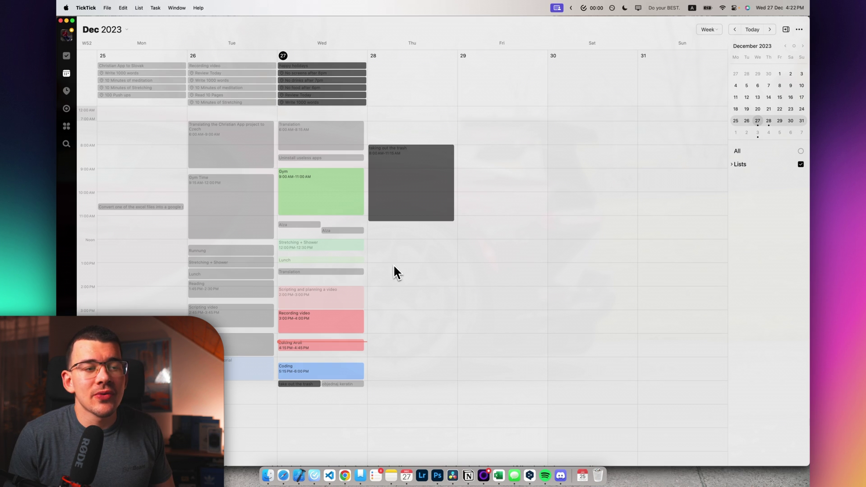
# Create a 'jdfsfodjfdsj' event on Thursday 28 December from 11:45 AM to 4:00 PM
pyautogui.moveTo(408, 235); pyautogui.dragTo(412, 333)
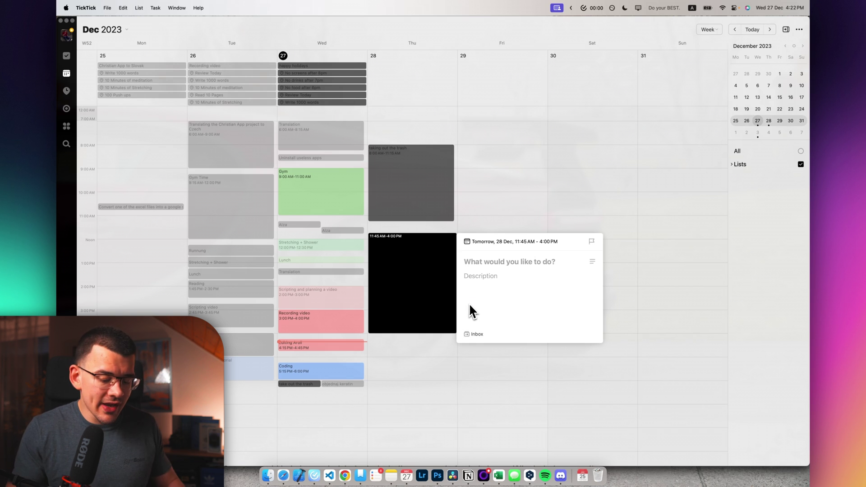
pyautogui.write('jdfsfodjfdsj')
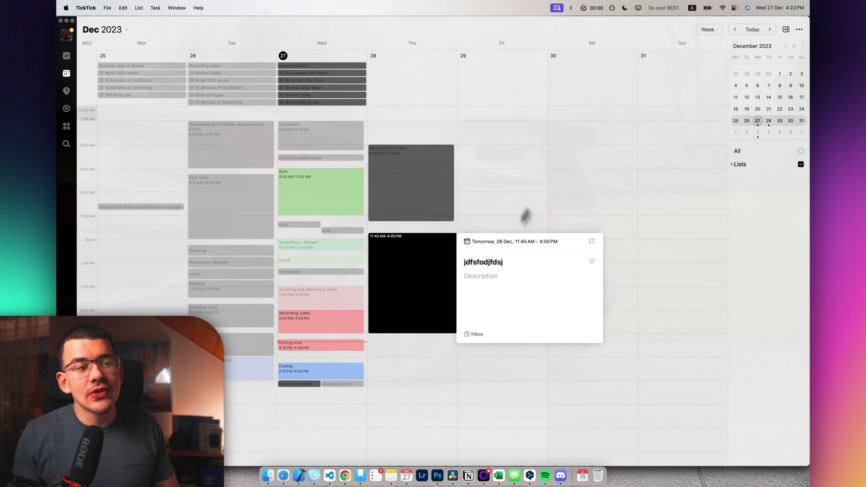
pyautogui.click(567, 147)
pyautogui.click(429, 280)
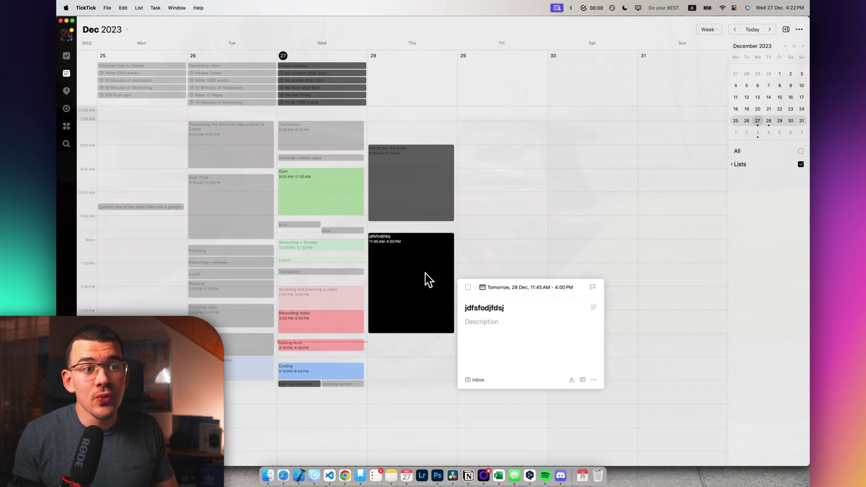
pyautogui.click(550, 233)
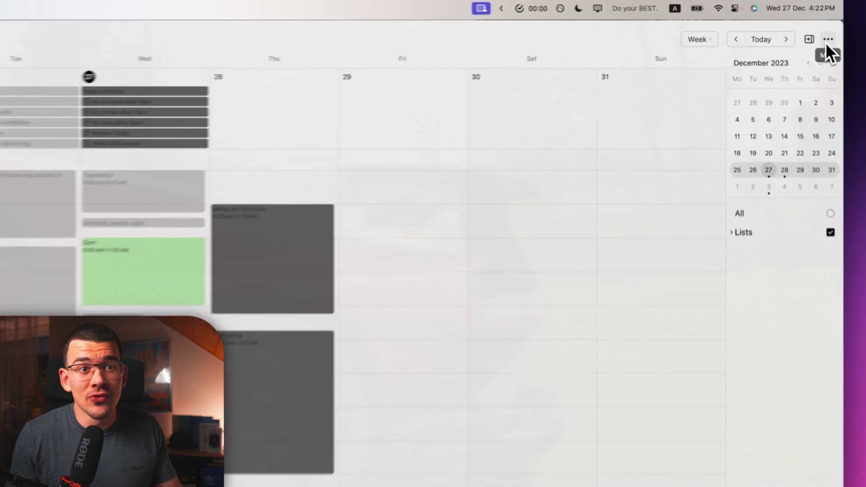
# Move the unscheduled task '14 Months with the 14 Pro' onto Thursday 28 December
pyautogui.click(799, 29)
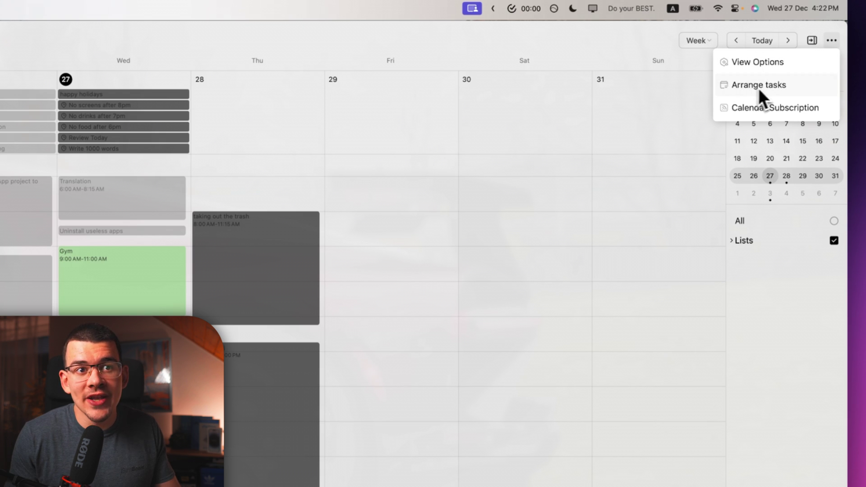
pyautogui.click(783, 85)
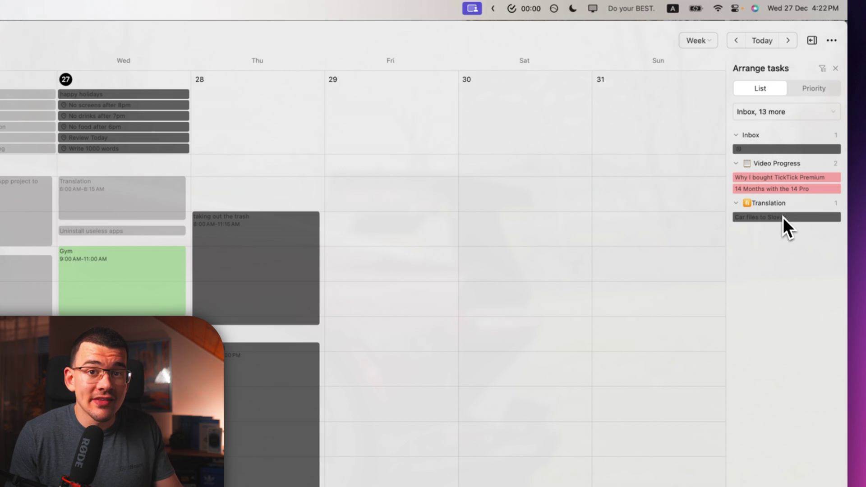
pyautogui.moveTo(756, 192); pyautogui.dragTo(316, 474)
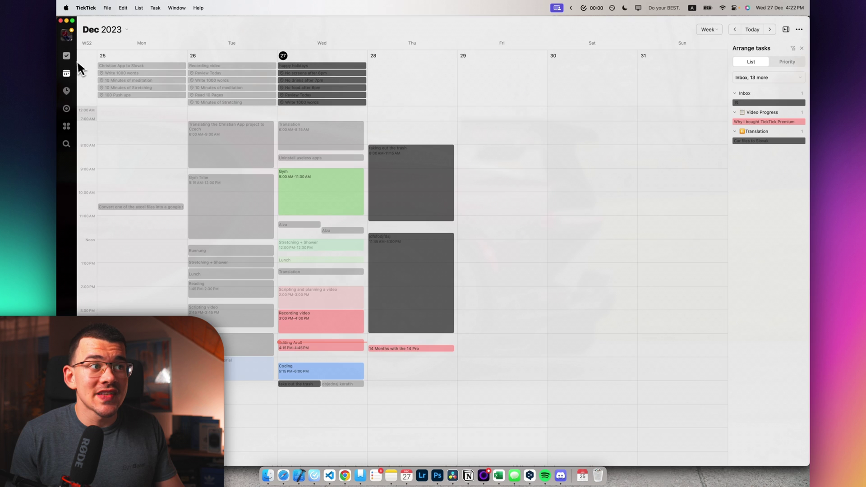
pyautogui.click(66, 55)
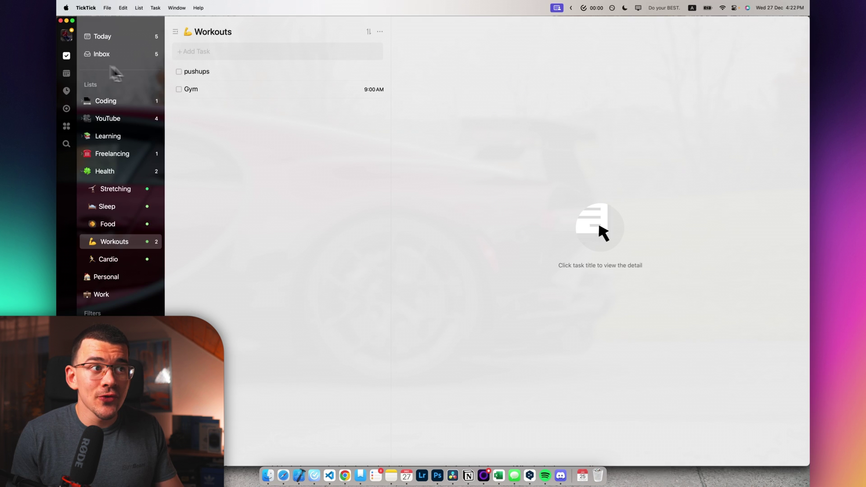
pyautogui.click(108, 37)
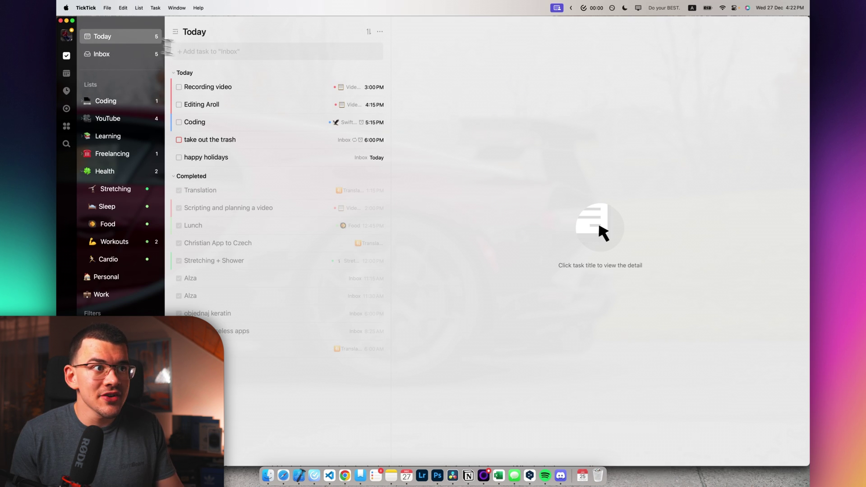
pyautogui.click(208, 55)
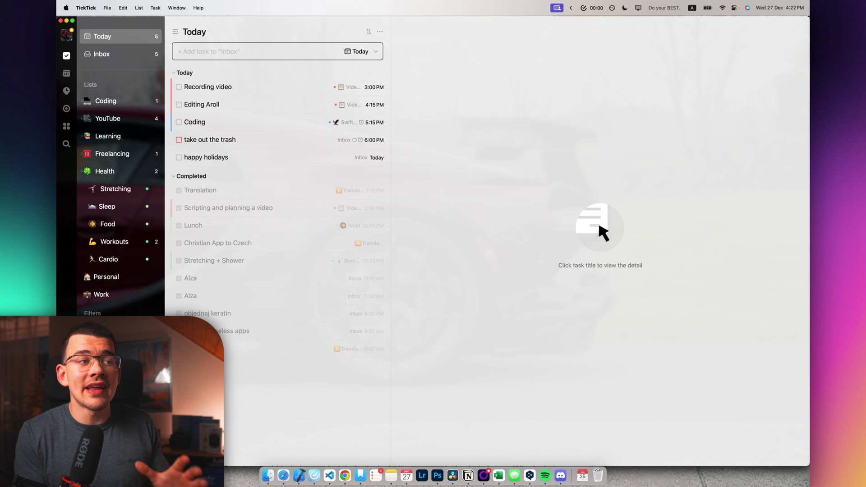
pyautogui.click(66, 73)
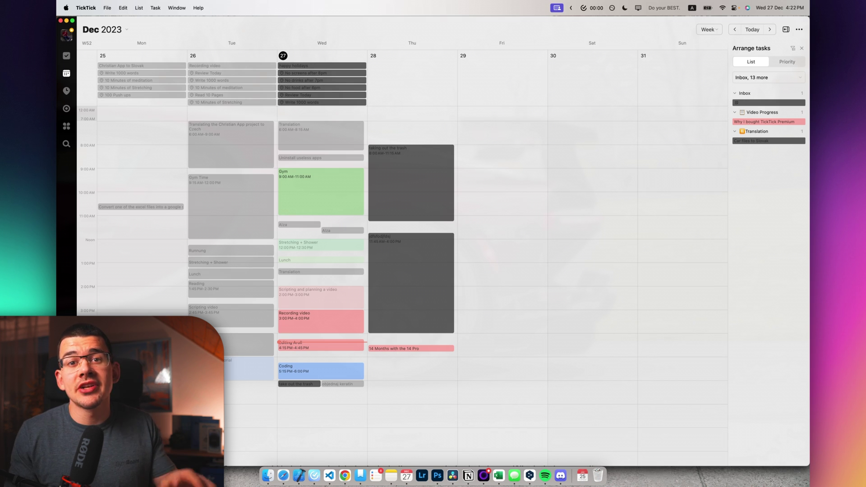
# Close the unscheduled panel, try Day and Month layouts, and return to Week with the mini calendar
pyautogui.press('super+alt+s')
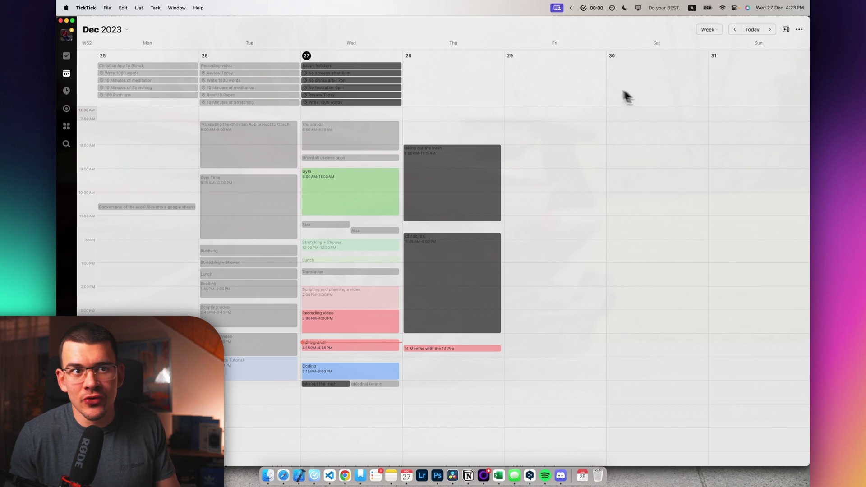
pyautogui.click(717, 30)
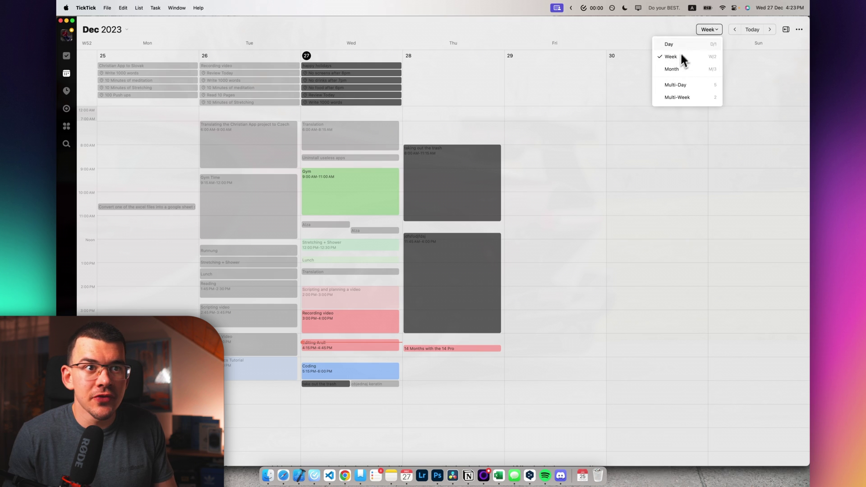
pyautogui.click(683, 44)
pyautogui.click(709, 29)
pyautogui.click(690, 57)
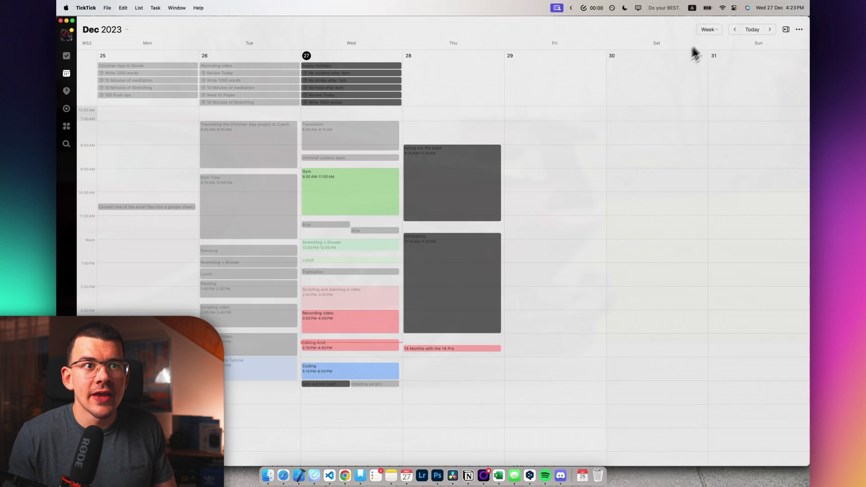
pyautogui.click(708, 29)
pyautogui.click(694, 69)
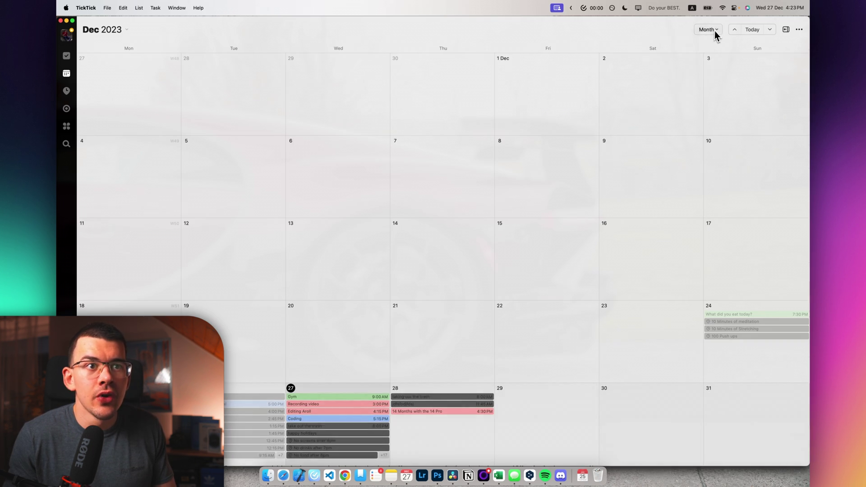
pyautogui.click(708, 29)
pyautogui.click(690, 57)
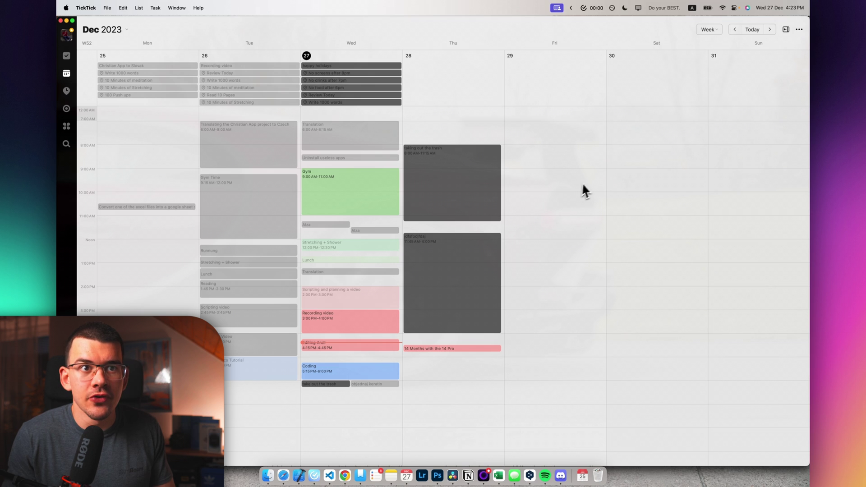
pyautogui.click(785, 29)
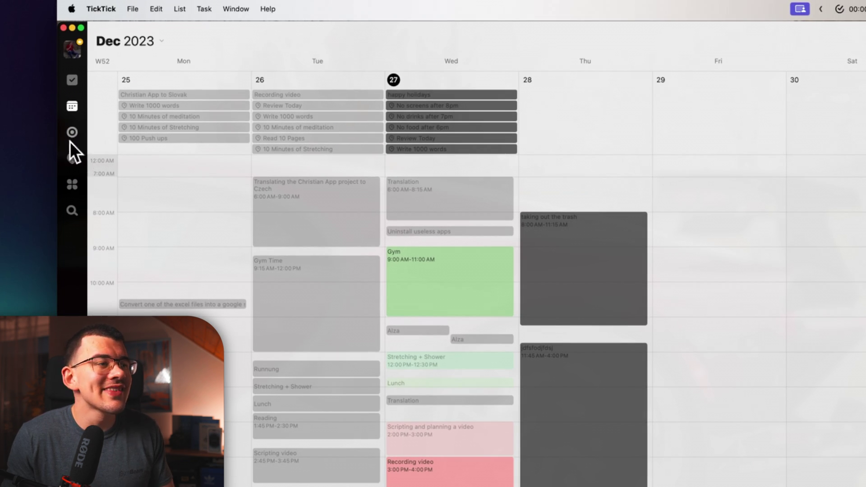
# Open Focus and switch to the 25-minute Pomo Focus timer
pyautogui.click(80, 139)
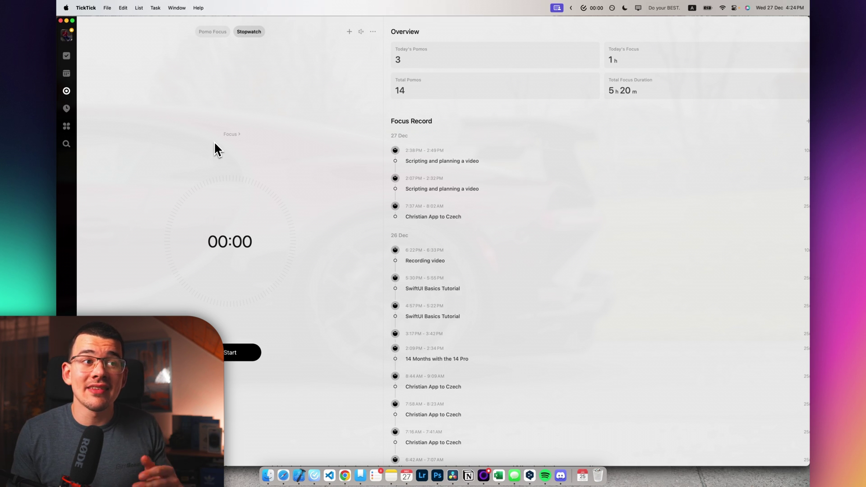
pyautogui.click(208, 32)
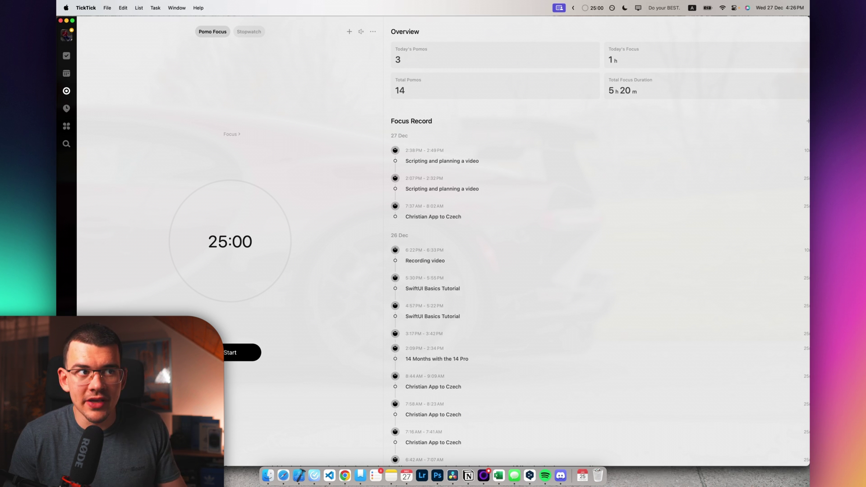
# Return from the focus page to the December 2023 week calendar
pyautogui.click(66, 74)
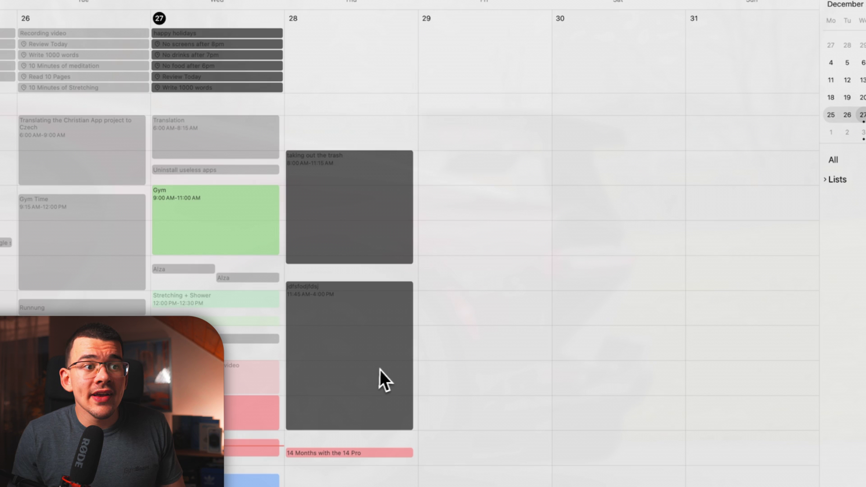
# Start a 25:00 Pomo focus on the Thursday 28 December event
pyautogui.rightClick(431, 291)
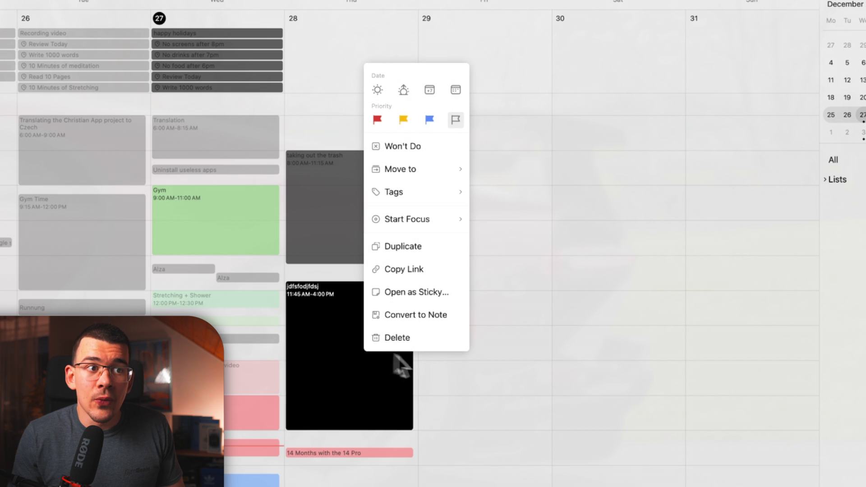
pyautogui.moveTo(418, 219)
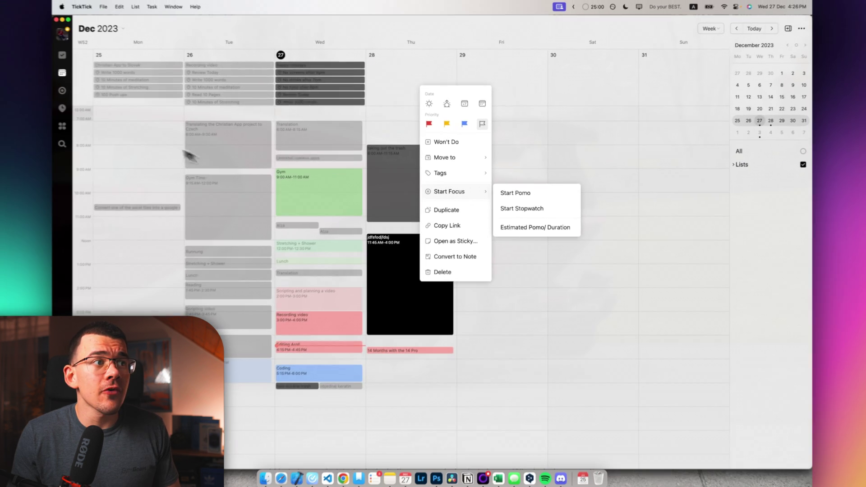
pyautogui.click(66, 91)
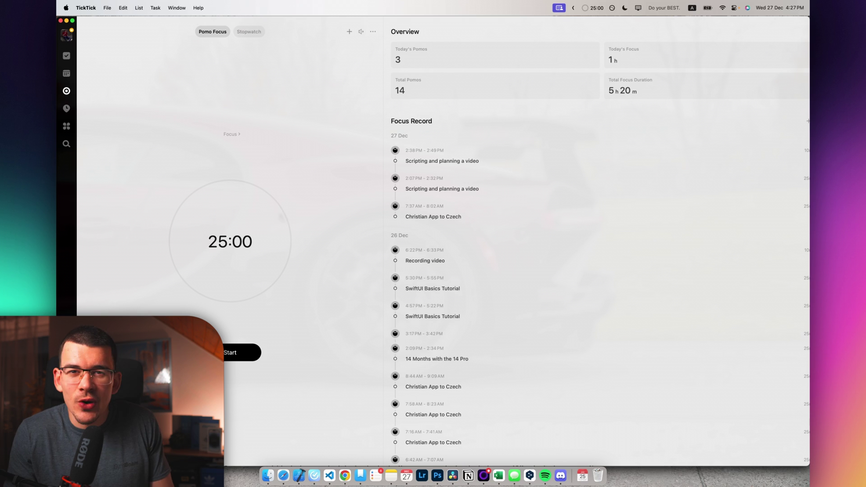
# Switch the focus timer to Stopwatch mode and start counting up
pyautogui.click(248, 32)
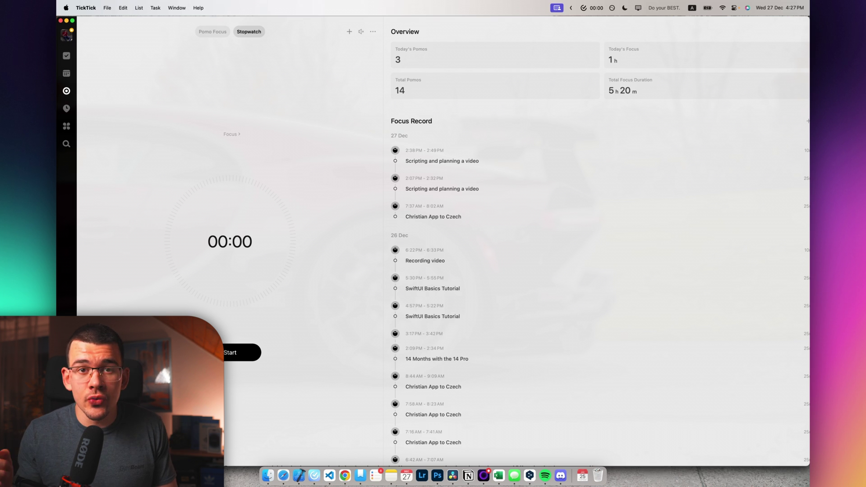
pyautogui.click(243, 352)
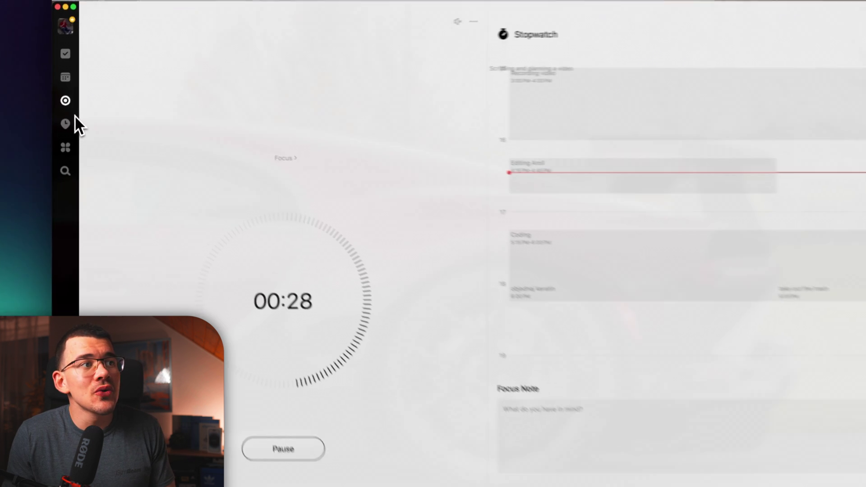
# Go to Habits and show 10 Minutes of Stretching's check-ins, streak and monthly rate
pyautogui.click(66, 126)
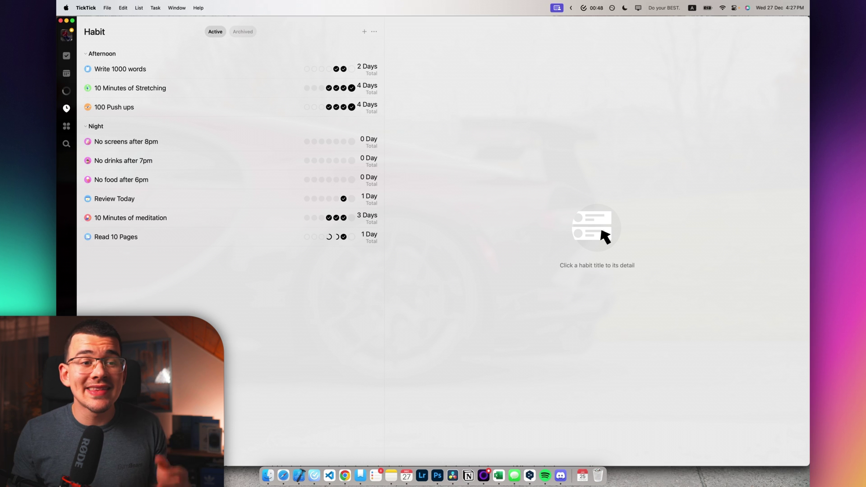
pyautogui.click(237, 85)
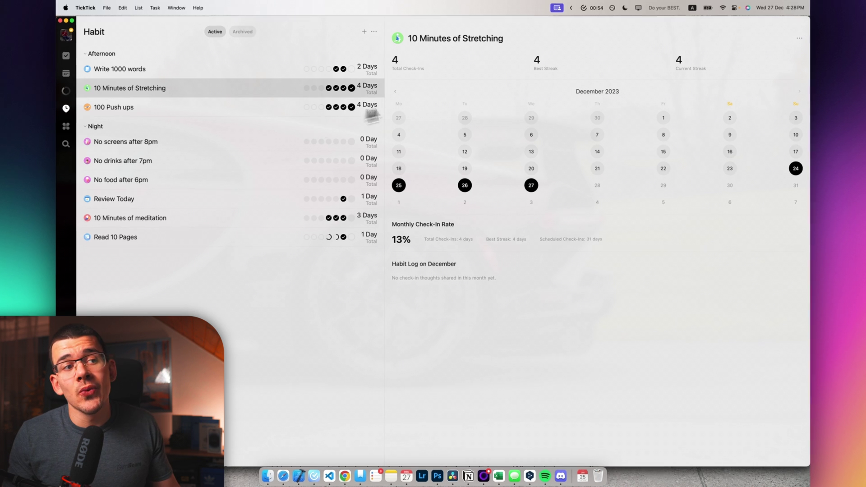
# Start a new habit and browse its icon choices, keeping the default icon
pyautogui.click(319, 17)
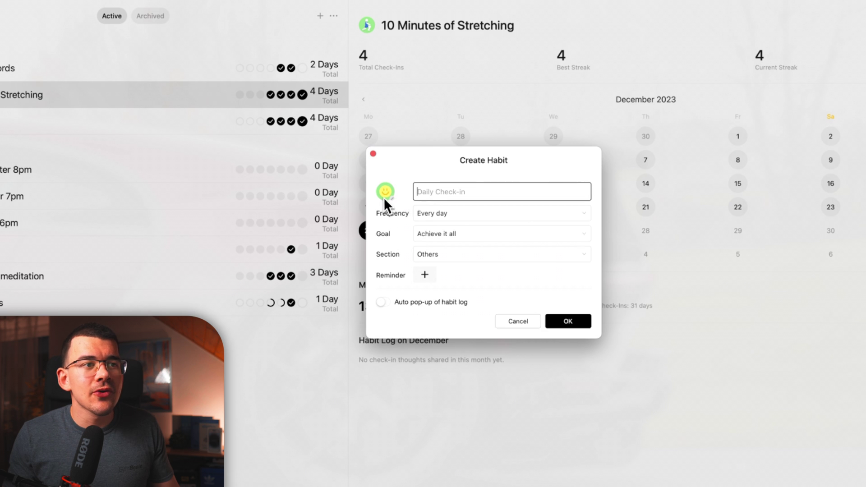
pyautogui.click(385, 201)
pyautogui.scroll(-5, 480, 287)
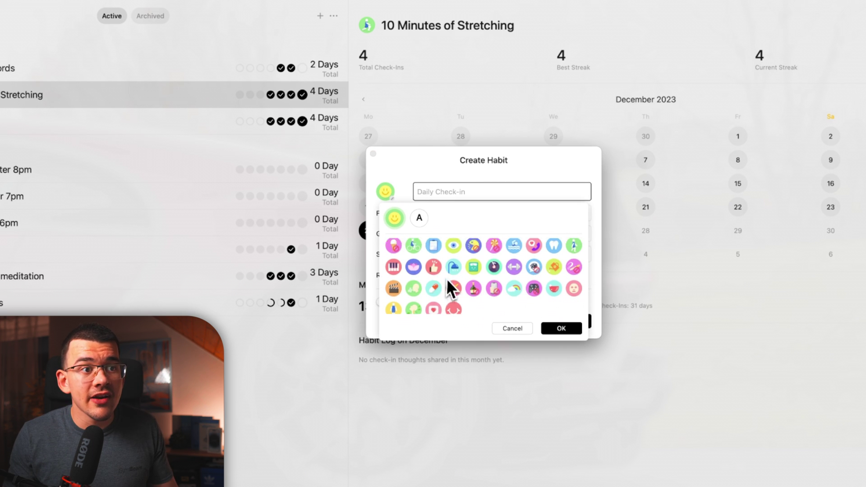
pyautogui.scroll(5, 451, 273)
pyautogui.click(422, 220)
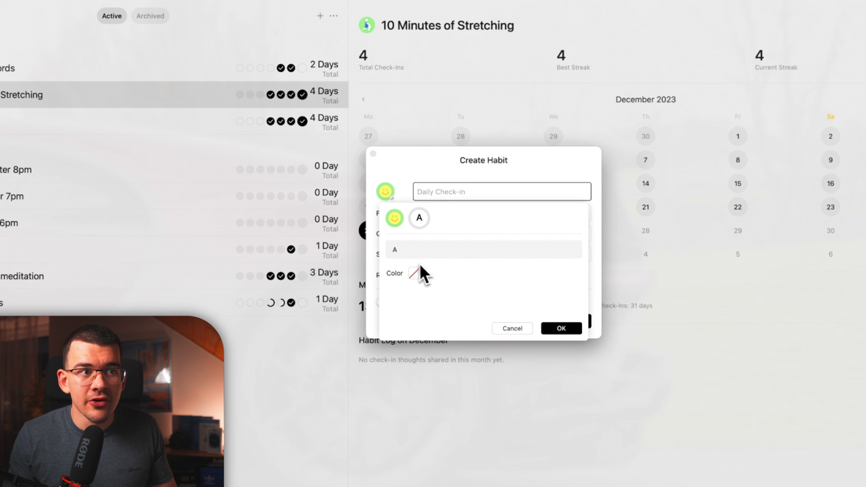
pyautogui.click(512, 328)
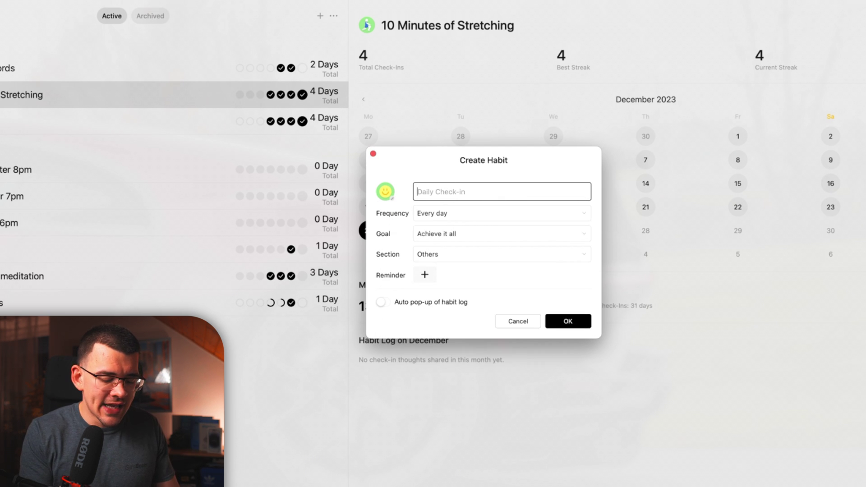
# Name the habit 'jumping jacks' and keep it repeating every day
pyautogui.write('ju')
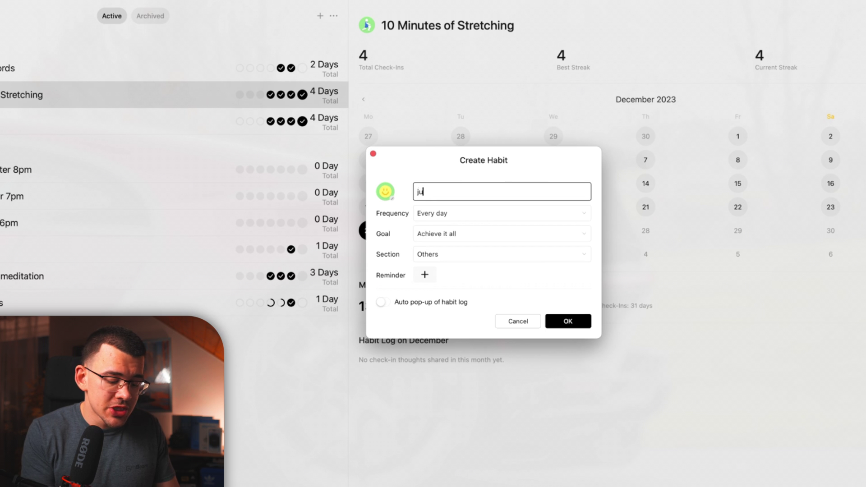
pyautogui.write('mping jacks')
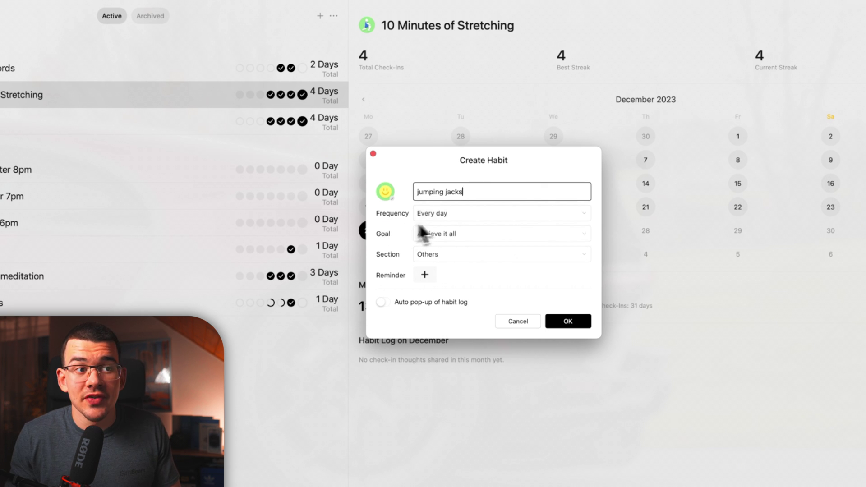
pyautogui.click(444, 216)
pyautogui.click(444, 212)
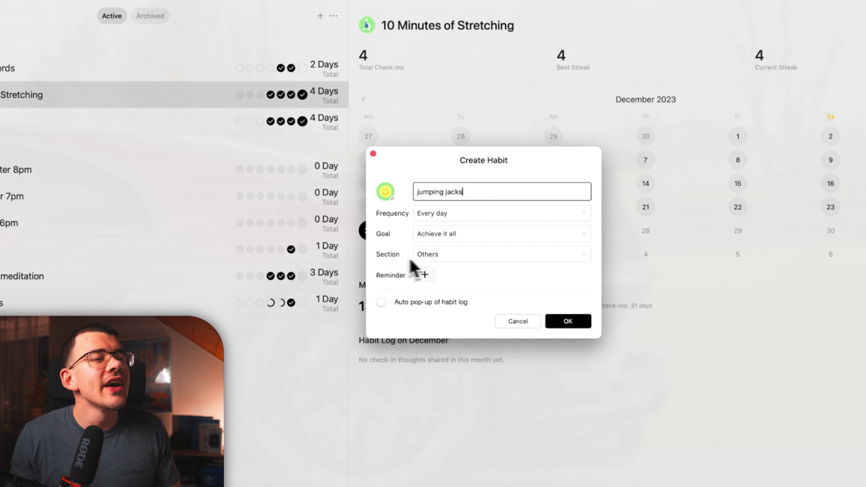
pyautogui.click(451, 234)
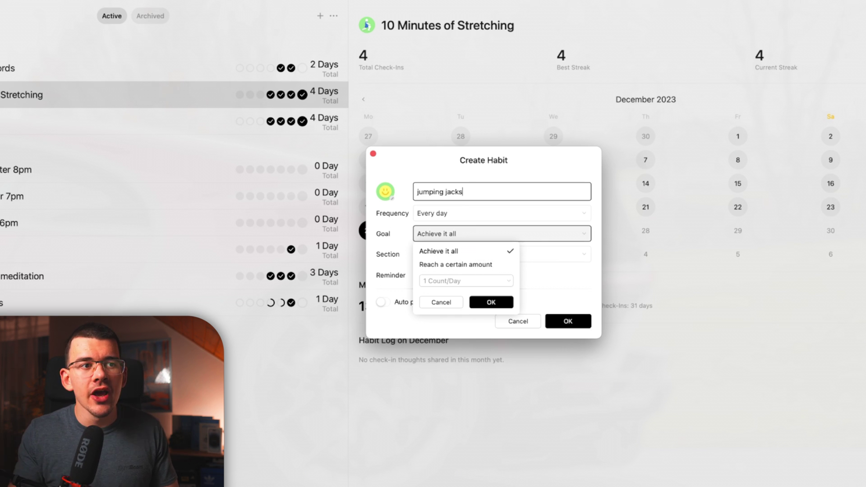
# Change the goal to a daily amount of 1 Jacks/Day with manual check-ins
pyautogui.click(469, 265)
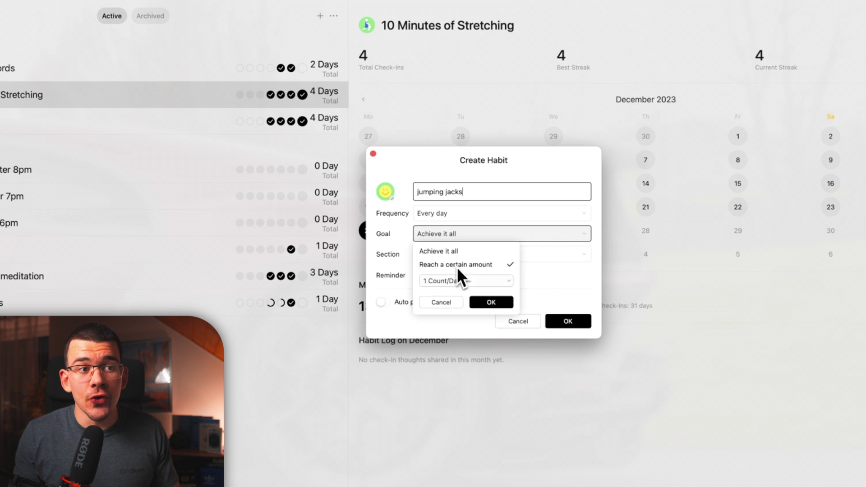
pyautogui.click(453, 282)
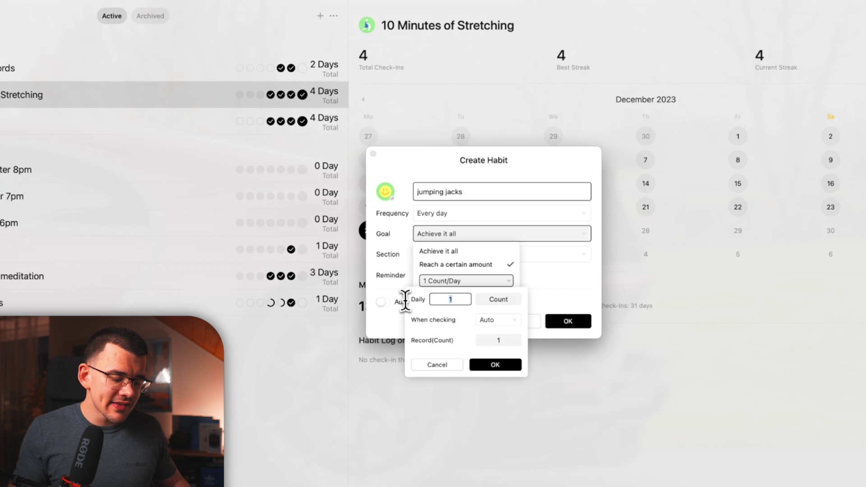
pyautogui.write('30')
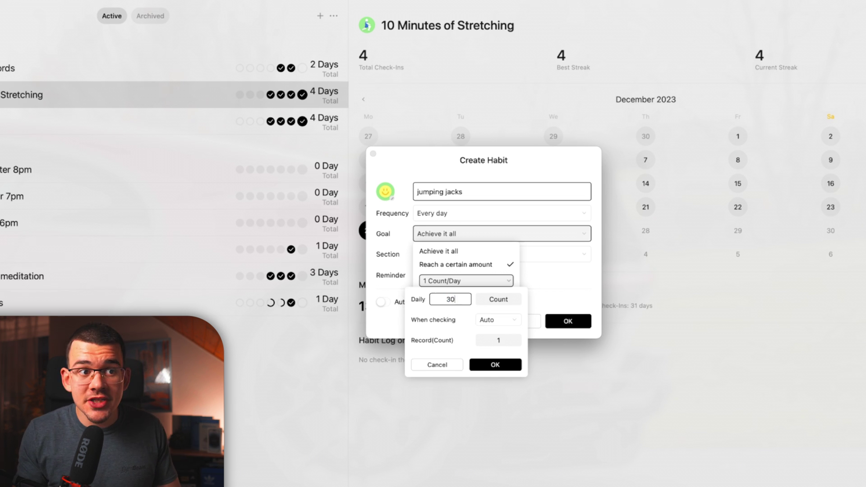
pyautogui.doubleClick(498, 300)
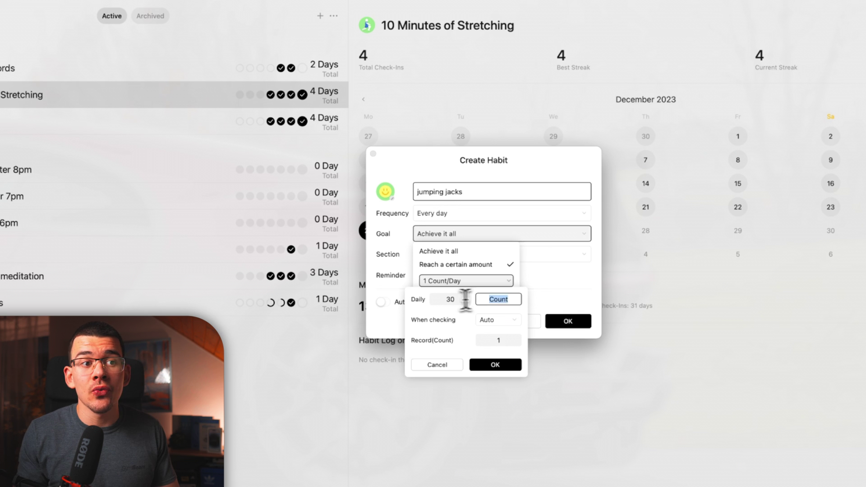
pyautogui.write('Jacks')
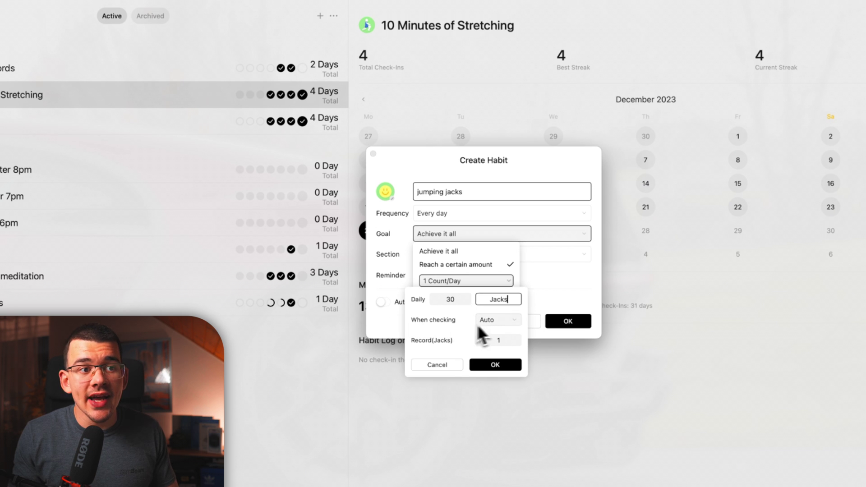
pyautogui.click(490, 321)
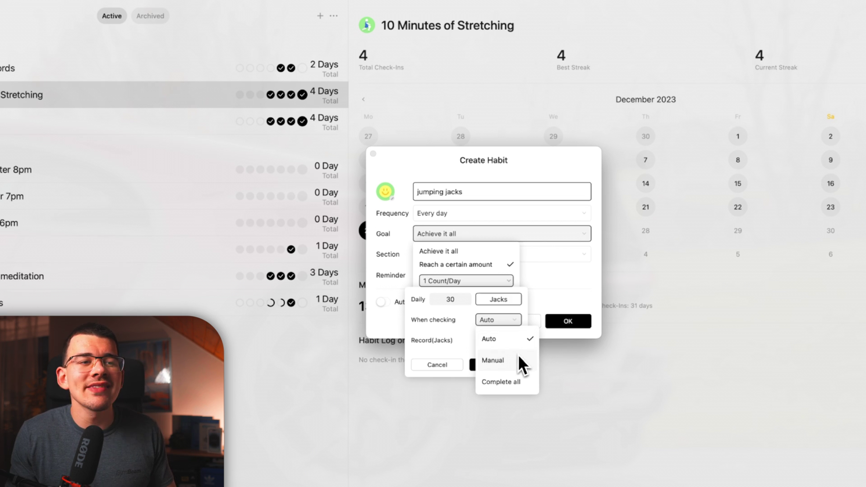
pyautogui.click(484, 363)
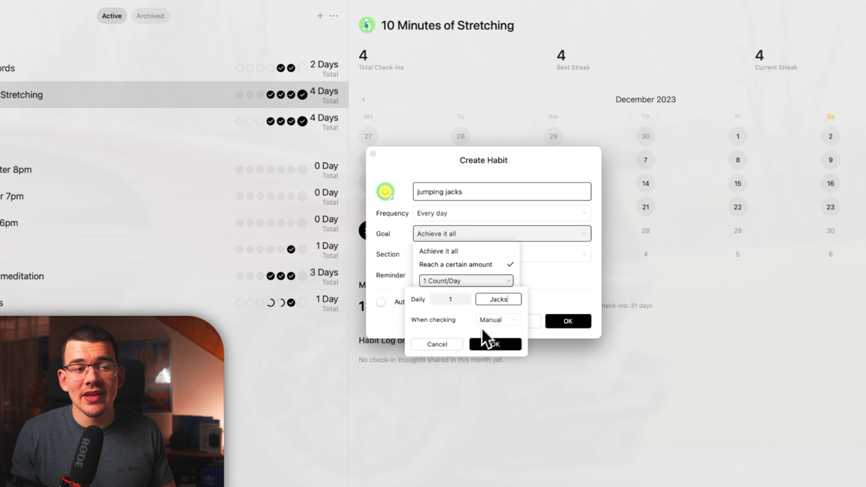
pyautogui.click(487, 345)
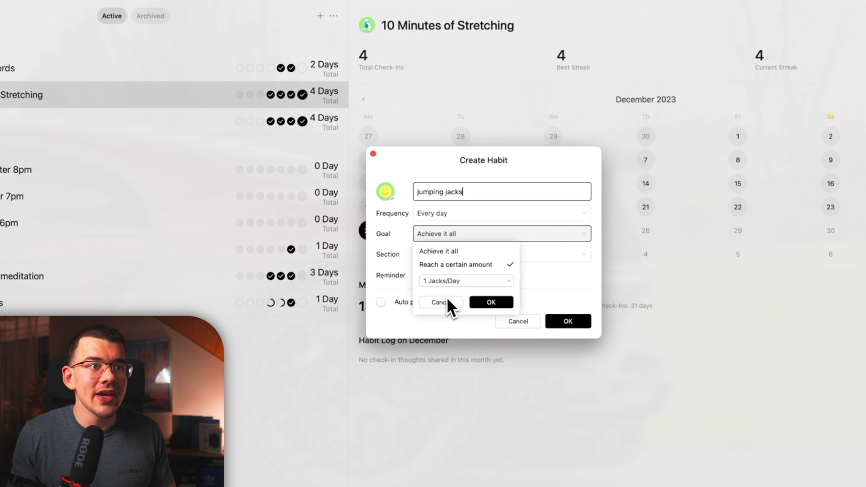
pyautogui.click(491, 302)
pyautogui.click(417, 254)
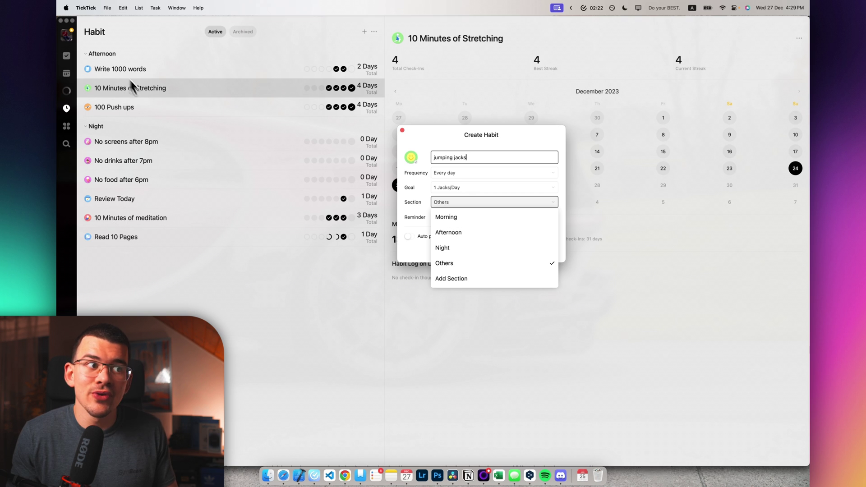
# Create jumping jacks under the Others section and log 20 jacks for today
pyautogui.click(419, 255)
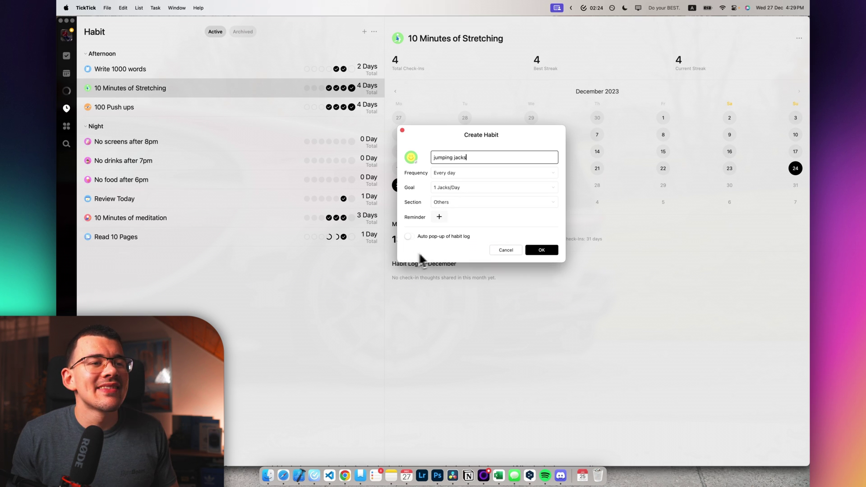
pyautogui.click(551, 251)
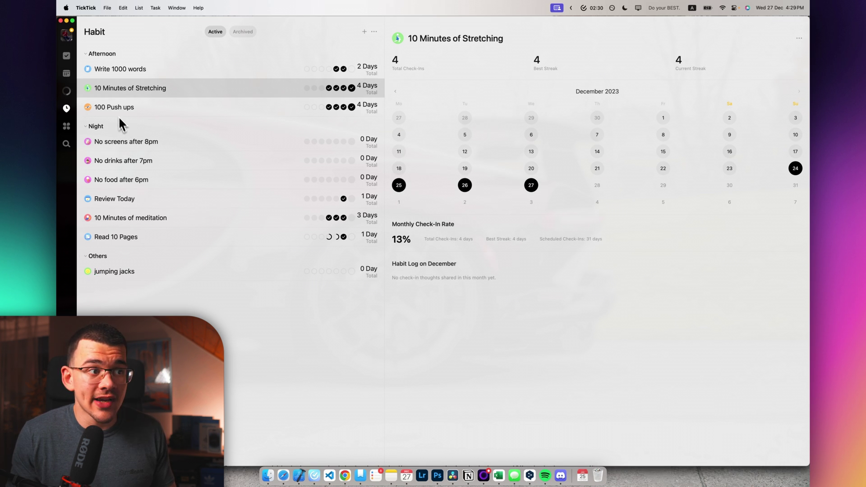
pyautogui.click(86, 272)
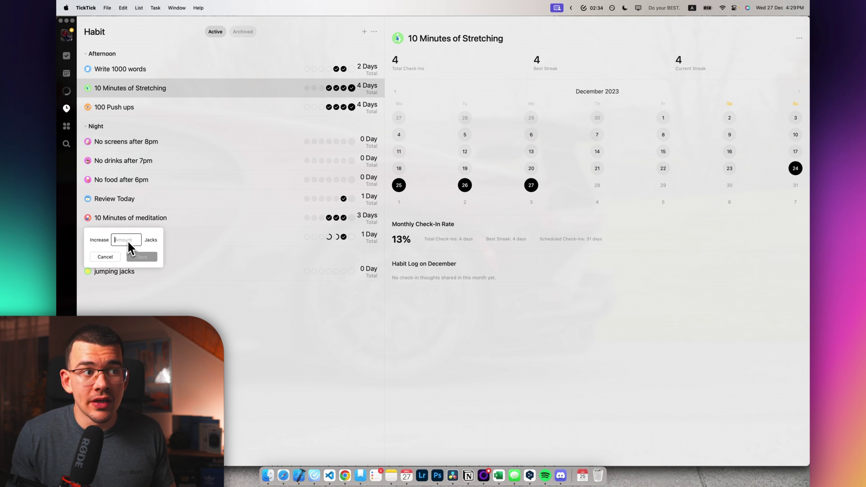
pyautogui.write('20')
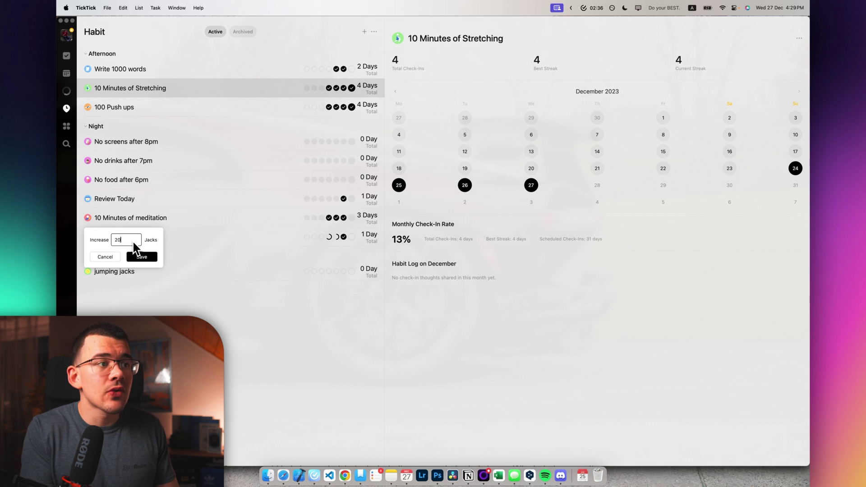
pyautogui.press('Return')
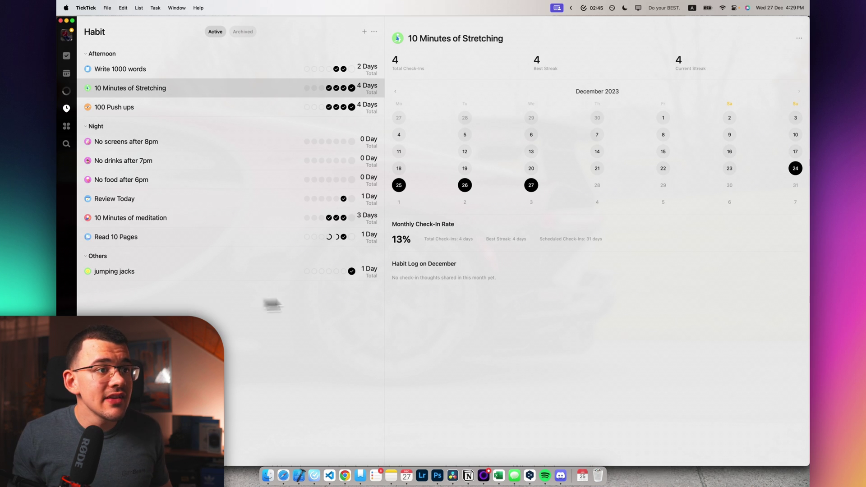
pyautogui.moveTo(352, 272)
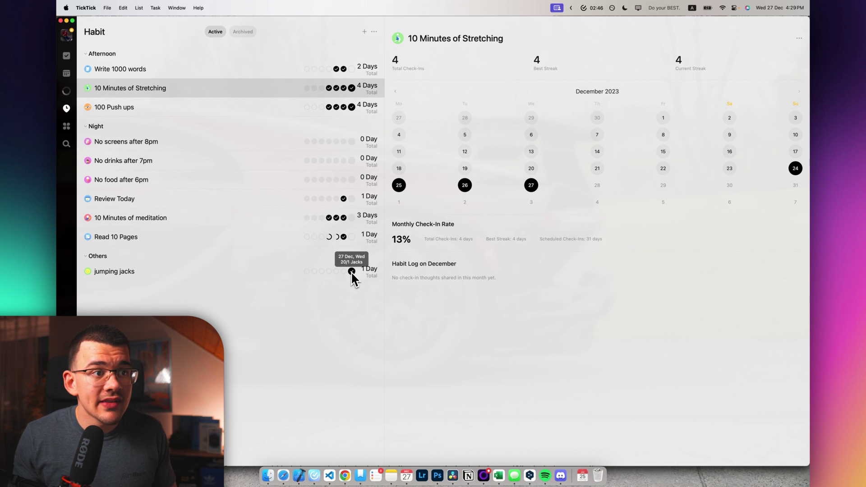
# Edit jumping jacks to a daily goal of 20 jacks and save it
pyautogui.rightClick(194, 276)
pyautogui.click(182, 281)
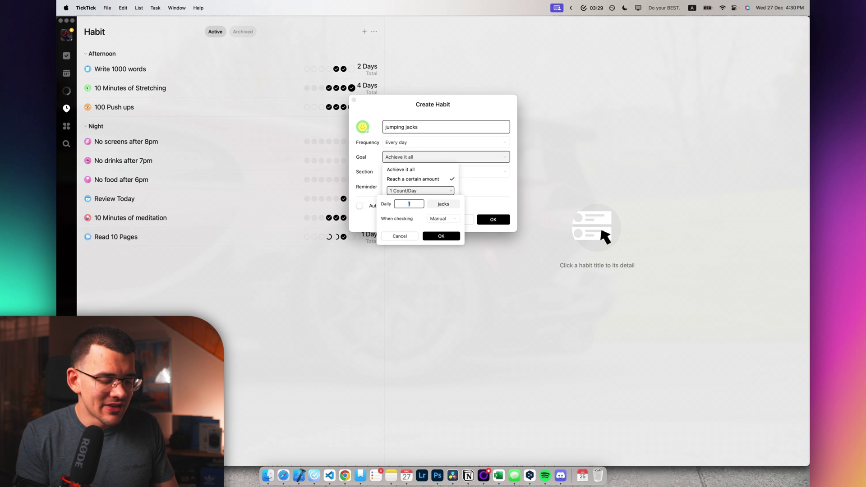
pyautogui.write('20 jacks')
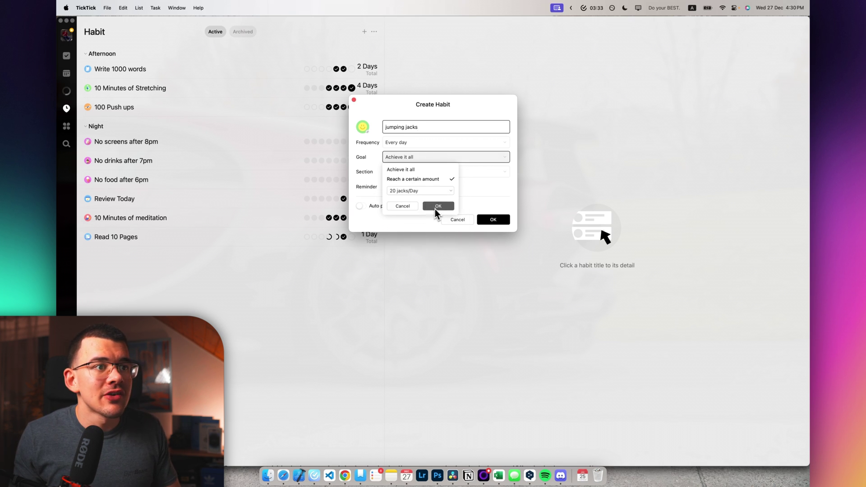
pyautogui.click(436, 206)
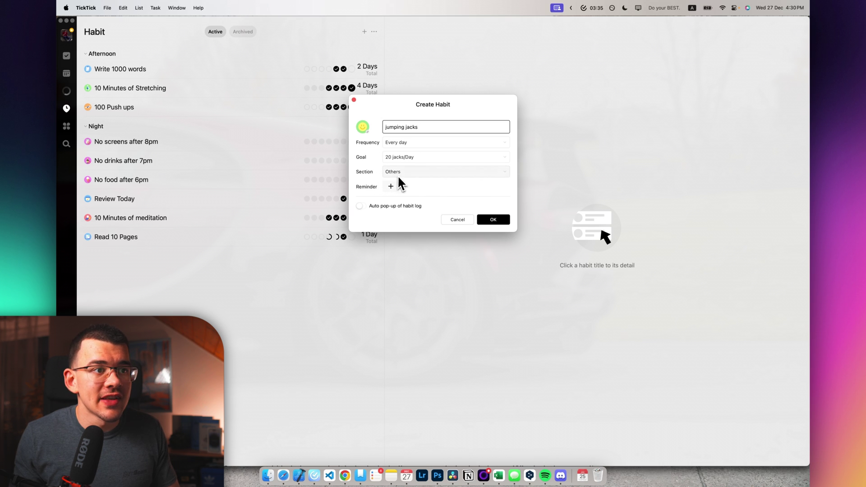
pyautogui.click(490, 220)
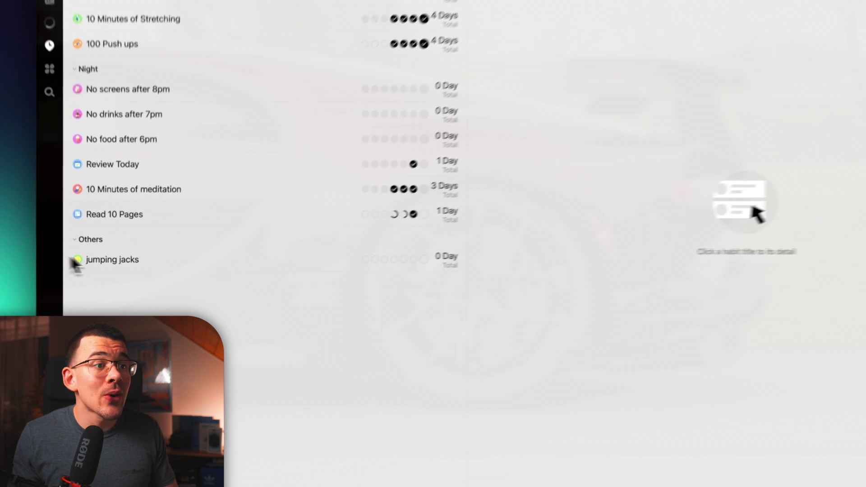
# Log 10 of today's 20 jacks and show the jumping jacks habit details
pyautogui.click(75, 258)
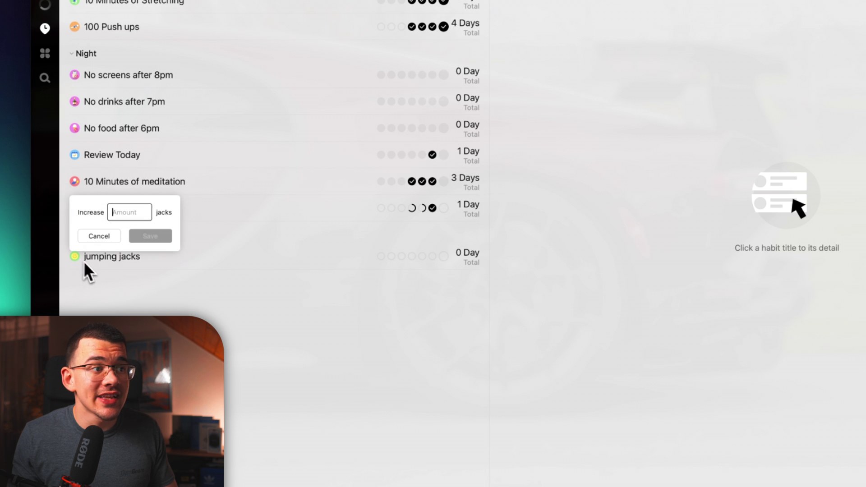
pyautogui.click(125, 212)
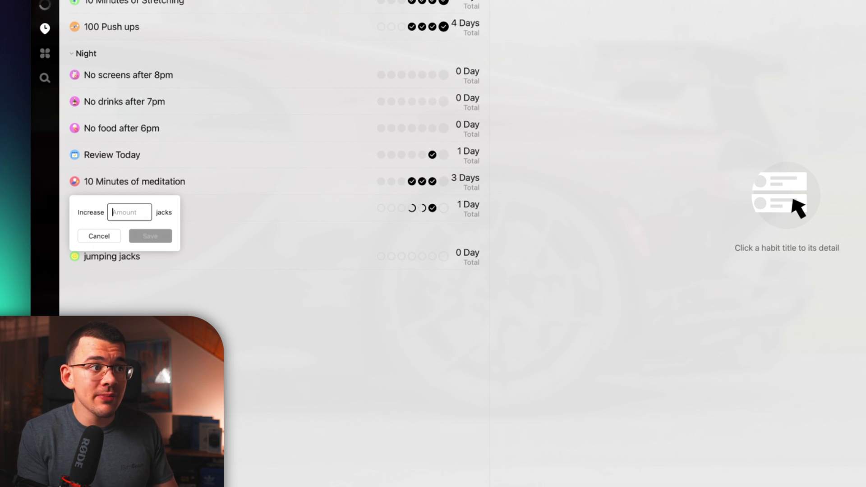
pyautogui.write('10')
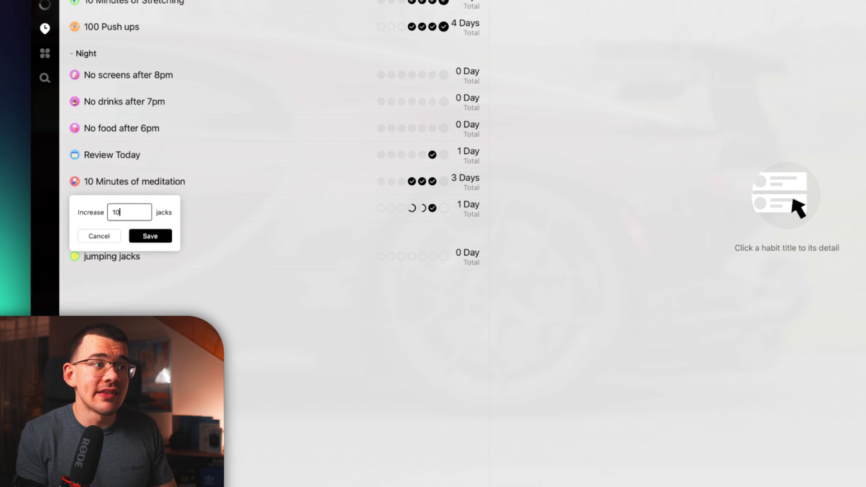
pyautogui.press('Return')
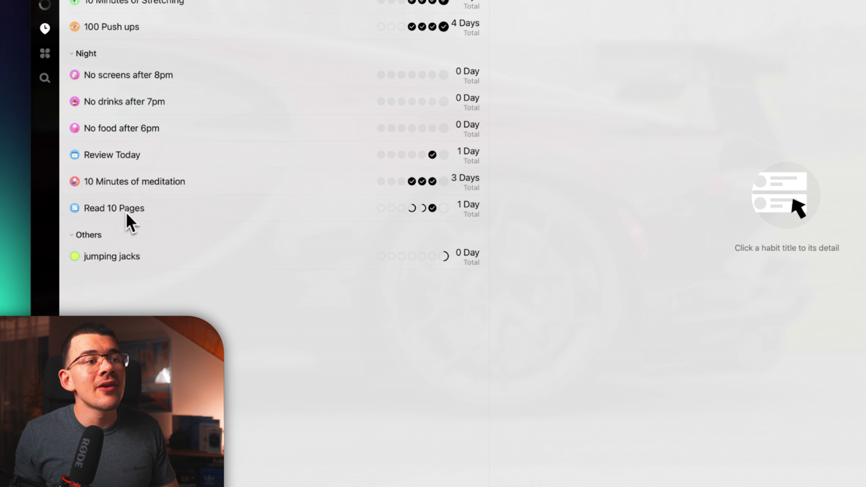
pyautogui.click(455, 263)
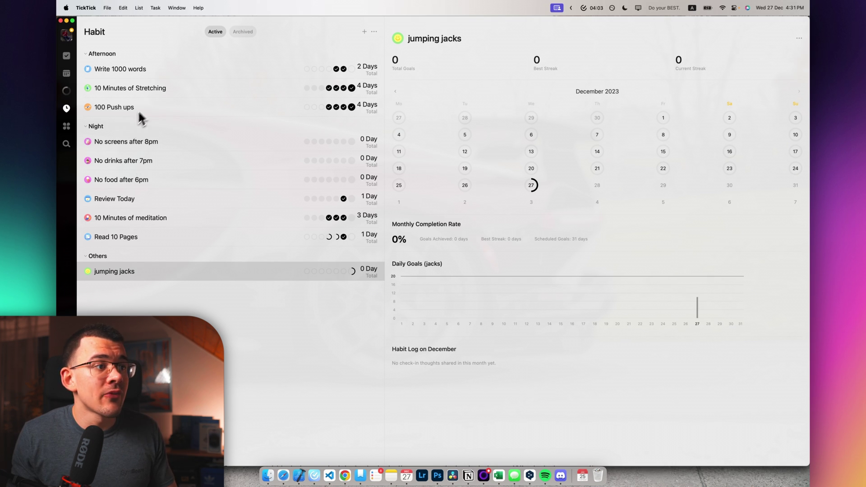
# Delete the jumping jacks habit and view 100 Push ups' streak, calendar and count chart
pyautogui.rightClick(170, 267)
pyautogui.click(189, 321)
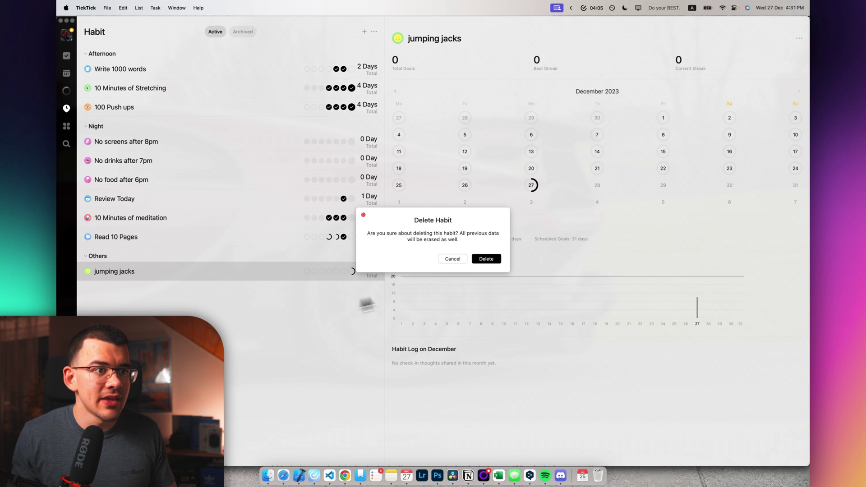
pyautogui.click(483, 258)
pyautogui.click(147, 112)
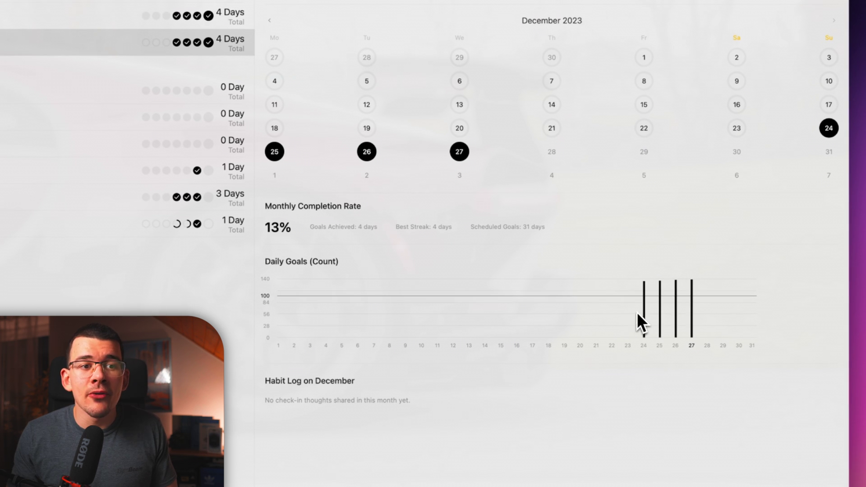
pyautogui.moveTo(644, 311)
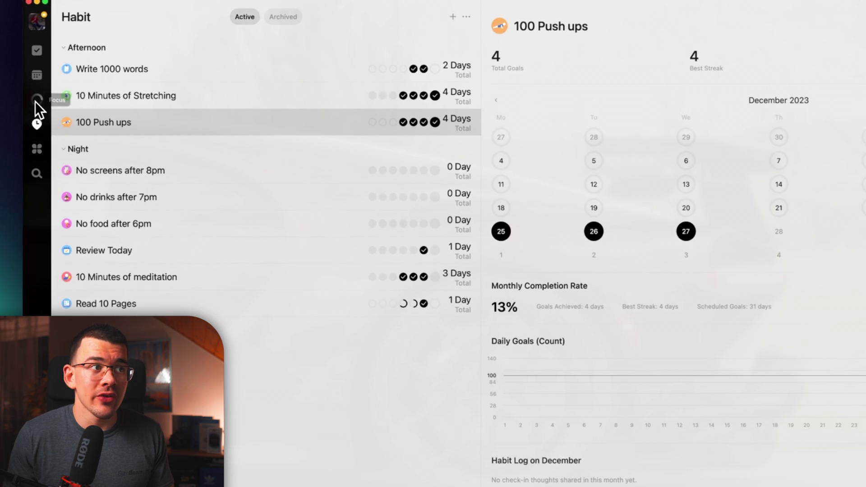
# Return to the Focus view and open its Statistics overview
pyautogui.click(35, 100)
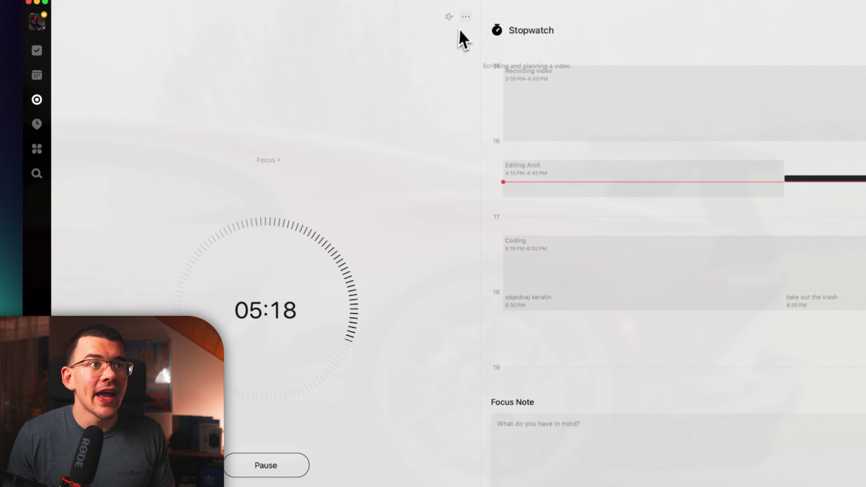
pyautogui.click(466, 17)
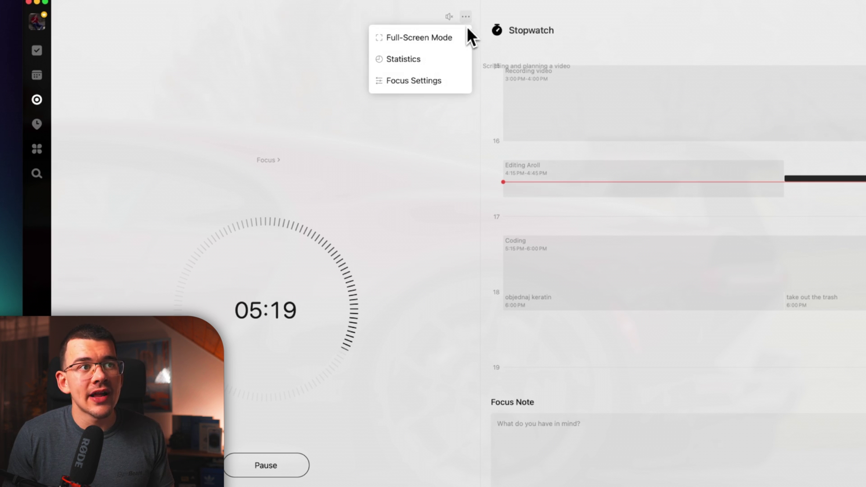
pyautogui.click(415, 61)
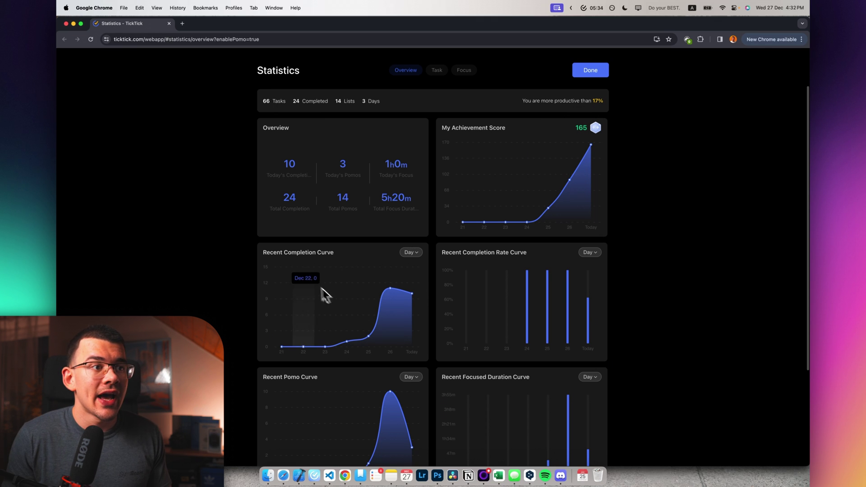
# Switch the statistics from Task to Focus and set the focus details period to Month
pyautogui.scroll(-1, 402, 284)
pyautogui.scroll(-4, 451, 293)
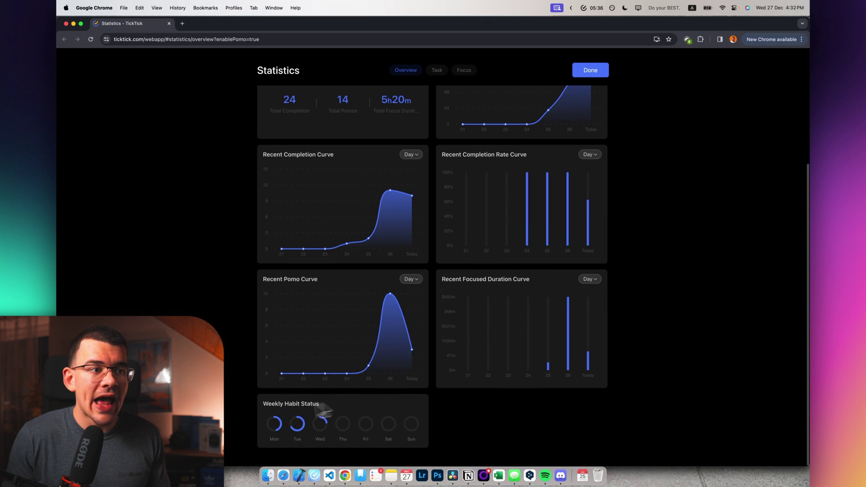
pyautogui.scroll(5, 338, 370)
pyautogui.click(437, 70)
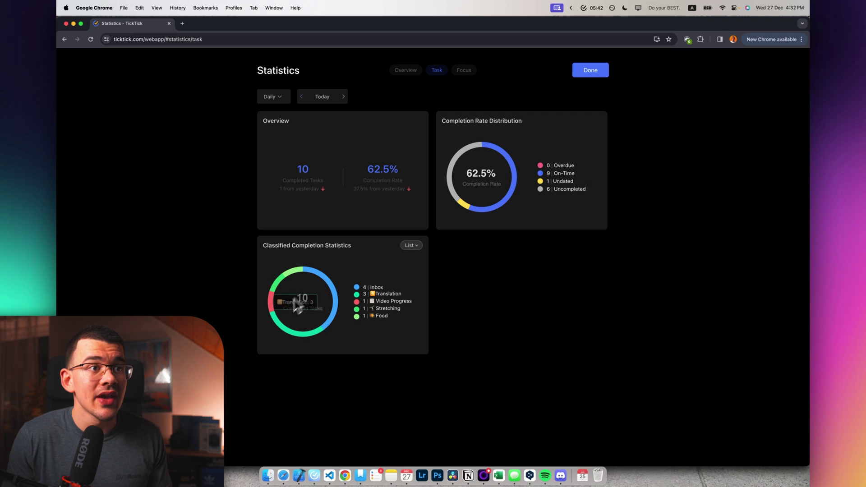
pyautogui.click(464, 70)
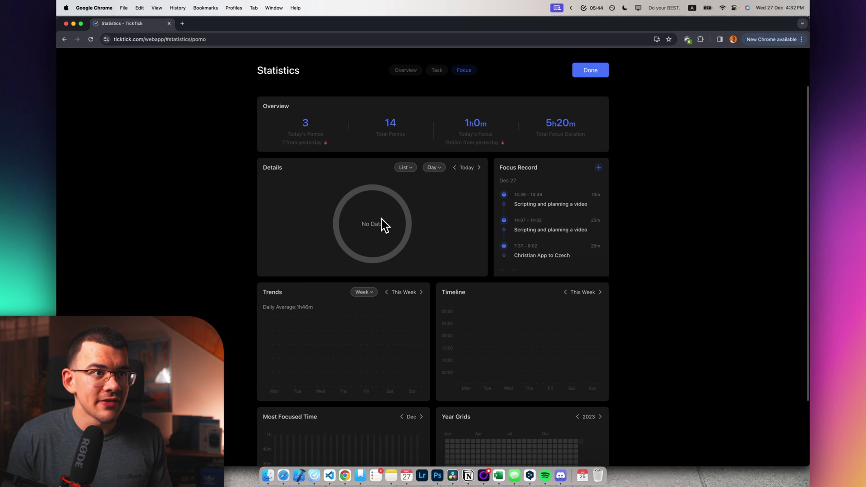
pyautogui.moveTo(367, 236)
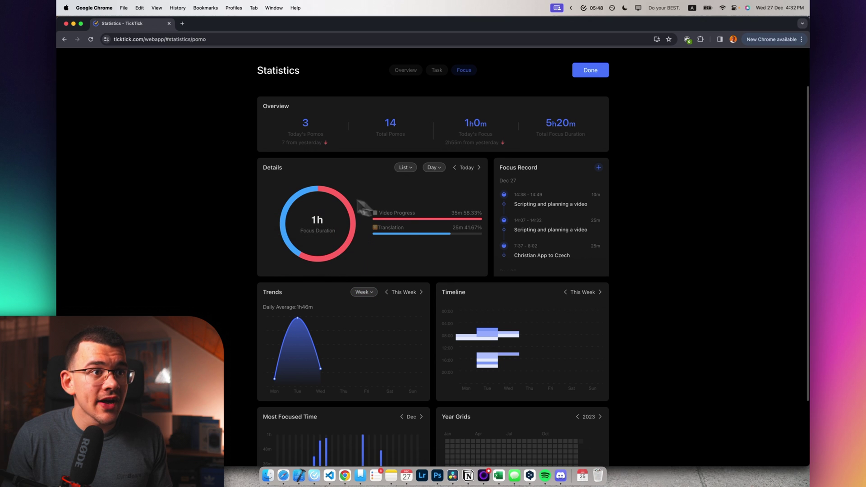
pyautogui.click(435, 168)
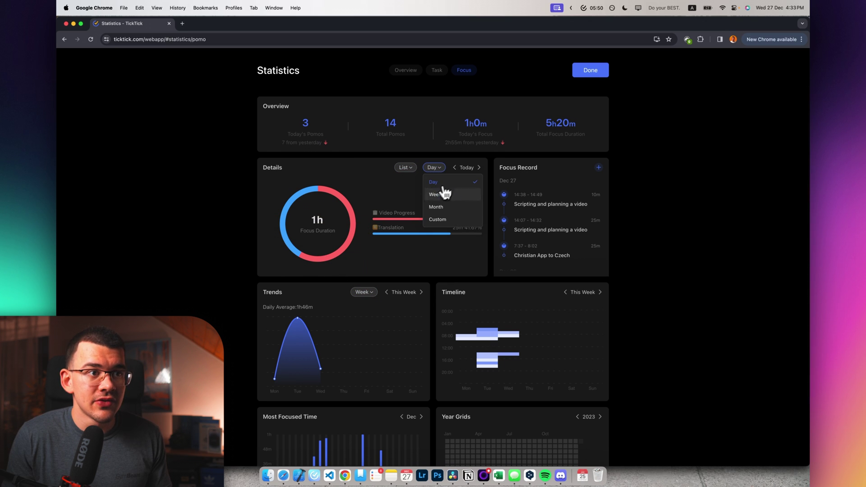
pyautogui.click(450, 205)
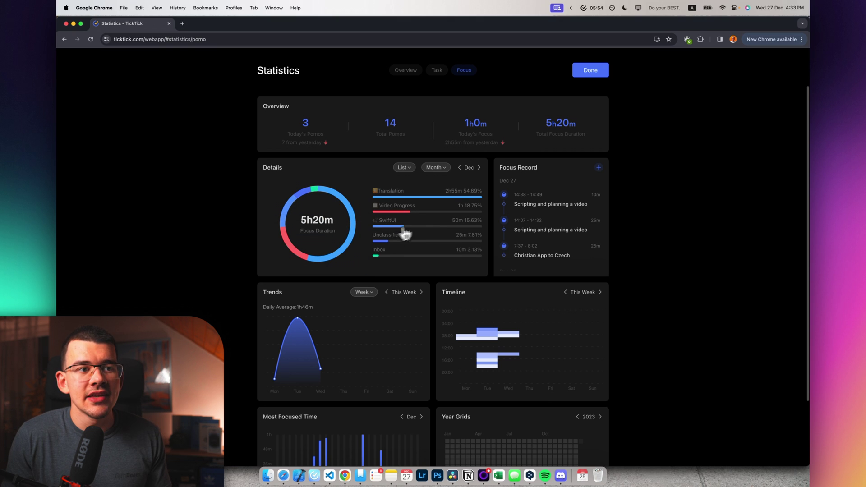
pyautogui.scroll(-3, 424, 259)
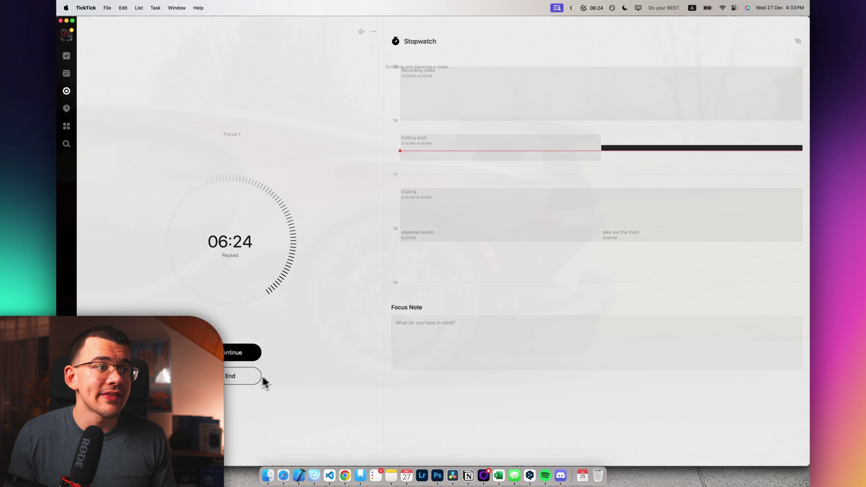
# End the stopwatch session and assign the 4:27 PM focus record to the Recording video task
pyautogui.click(261, 377)
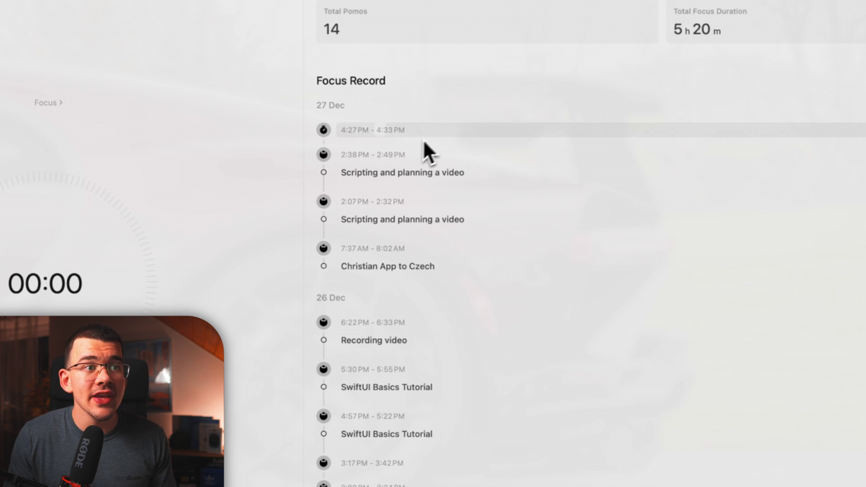
pyautogui.click(408, 131)
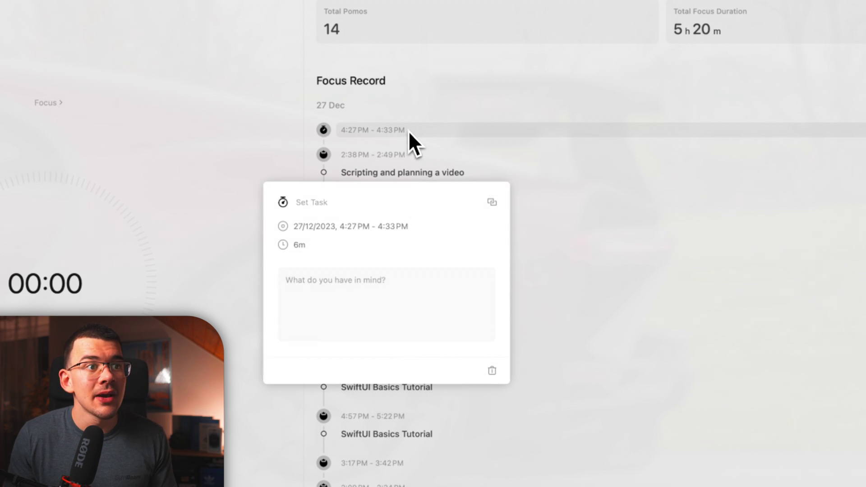
pyautogui.click(306, 205)
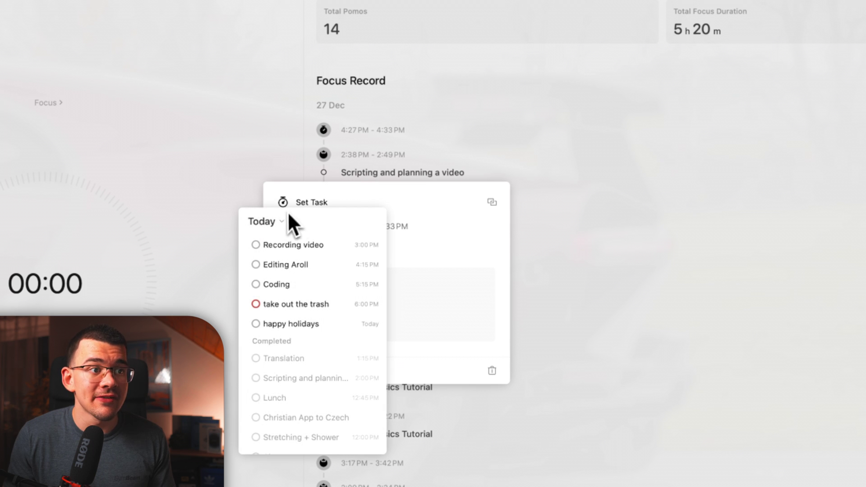
pyautogui.click(256, 250)
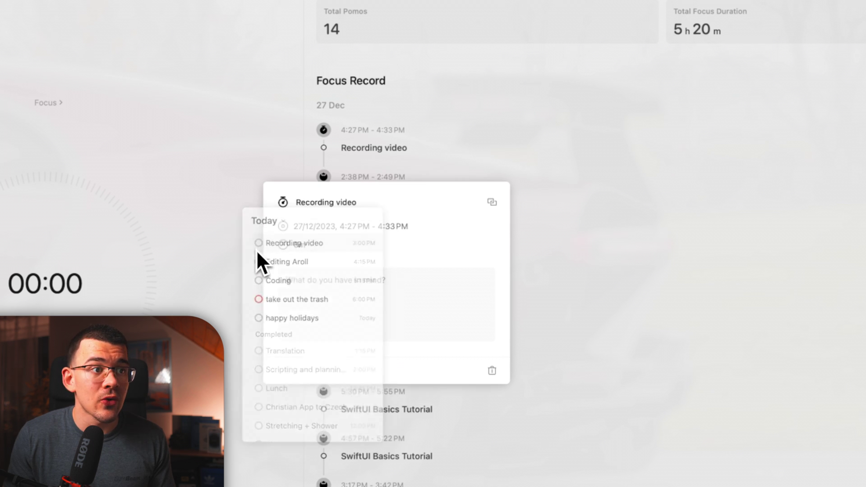
pyautogui.click(447, 136)
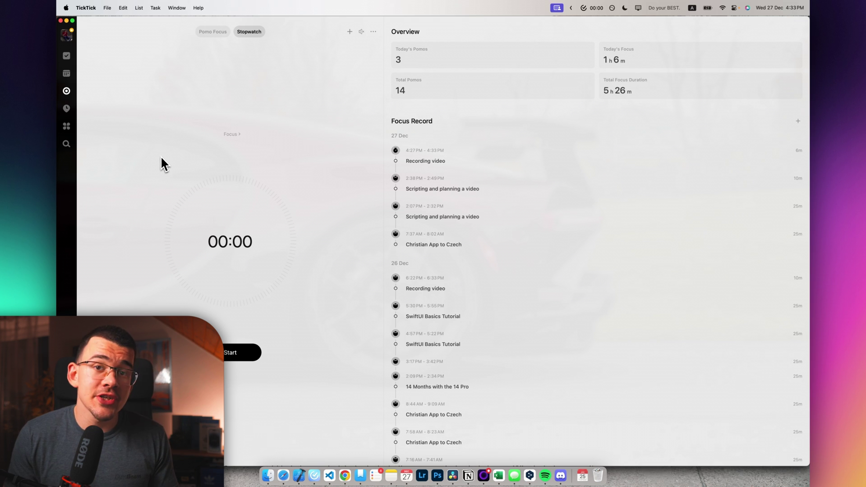
pyautogui.click(66, 129)
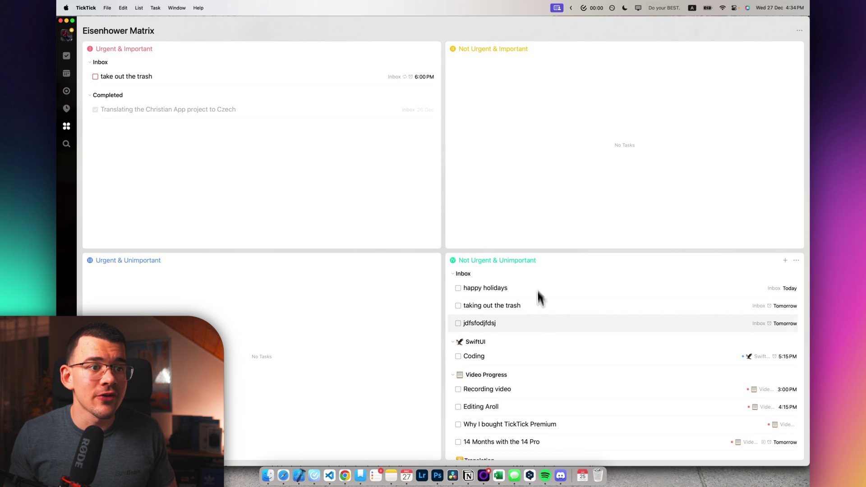
# Drag Recording video from Not Urgent & Unimportant into the Not Urgent & Important quadrant
pyautogui.moveTo(467, 390); pyautogui.dragTo(495, 124)
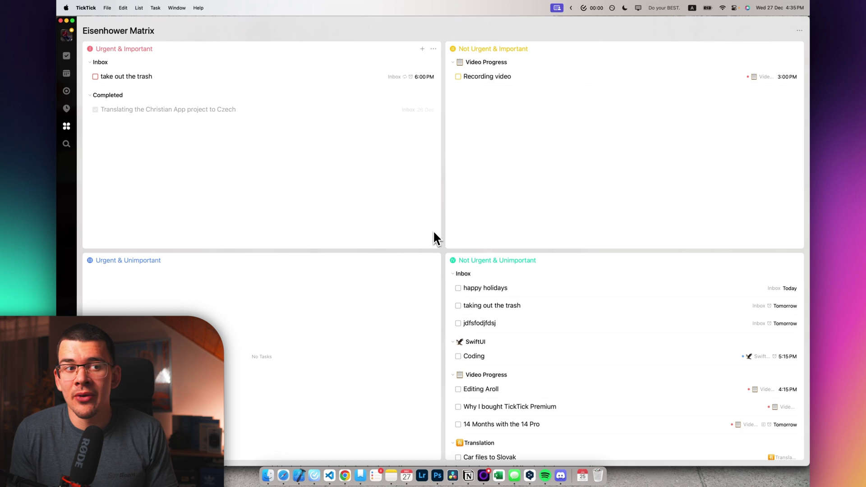
# Search the tasks for 'take'
pyautogui.click(66, 146)
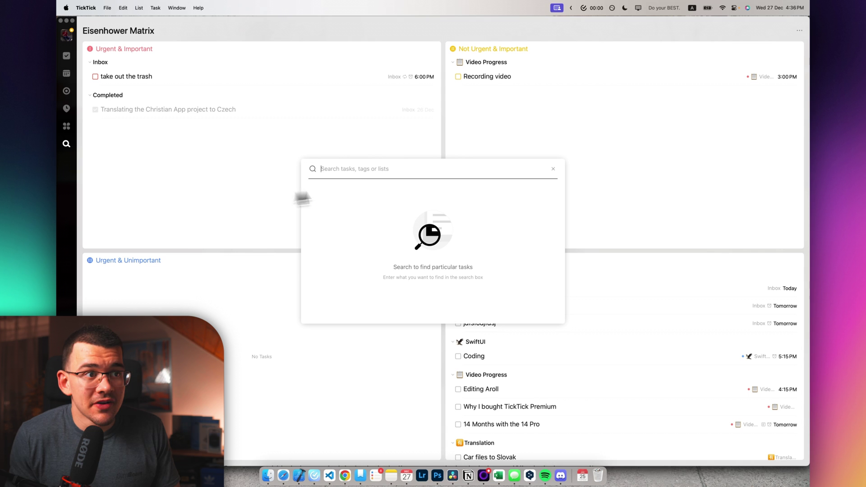
pyautogui.write('take')
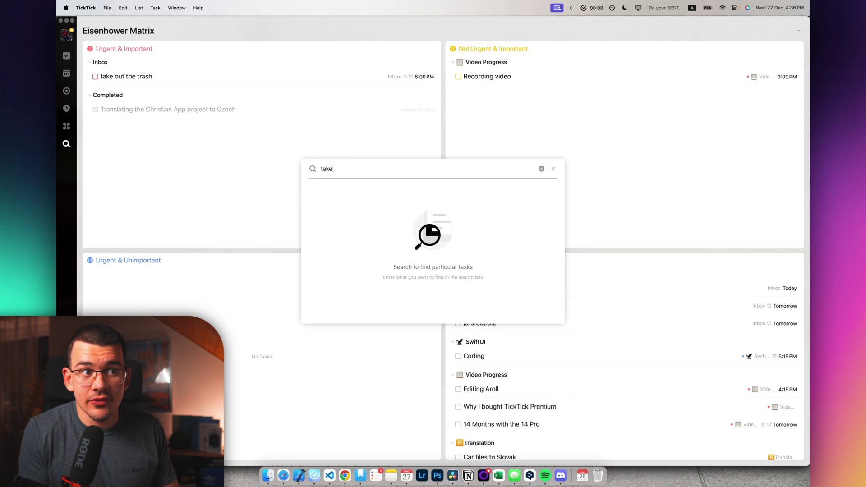
pyautogui.press('Return')
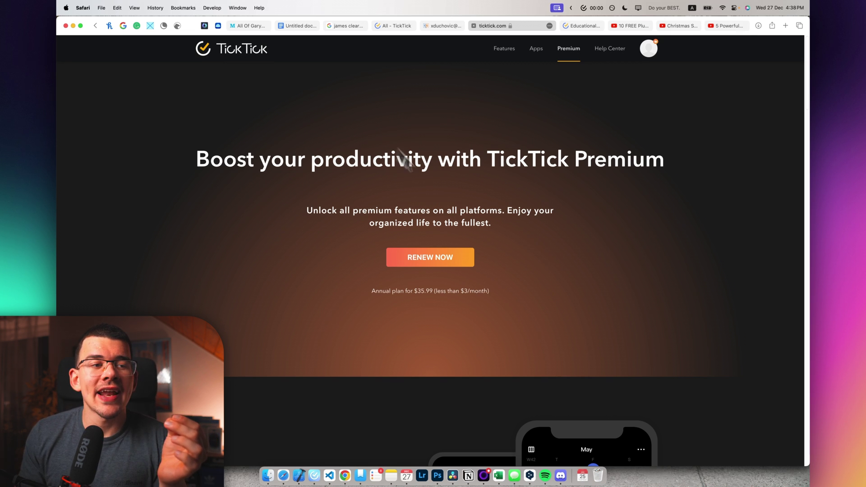
pyautogui.moveTo(414, 290); pyautogui.dragTo(429, 289)
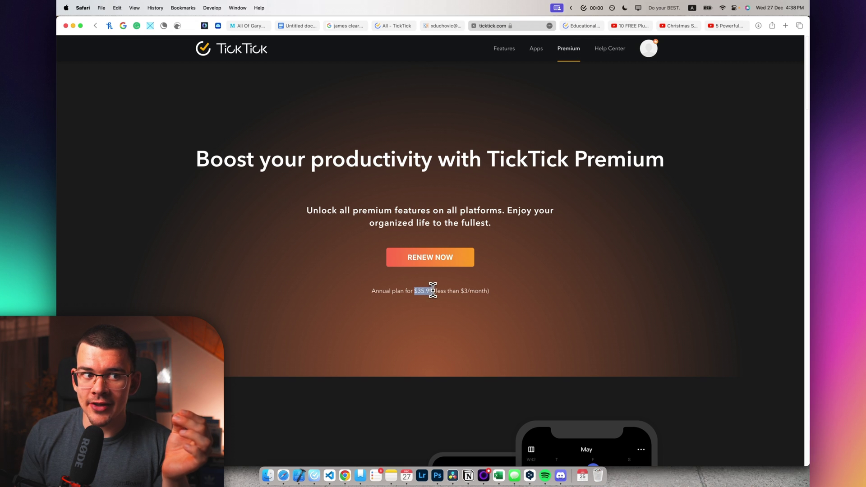
pyautogui.click(478, 307)
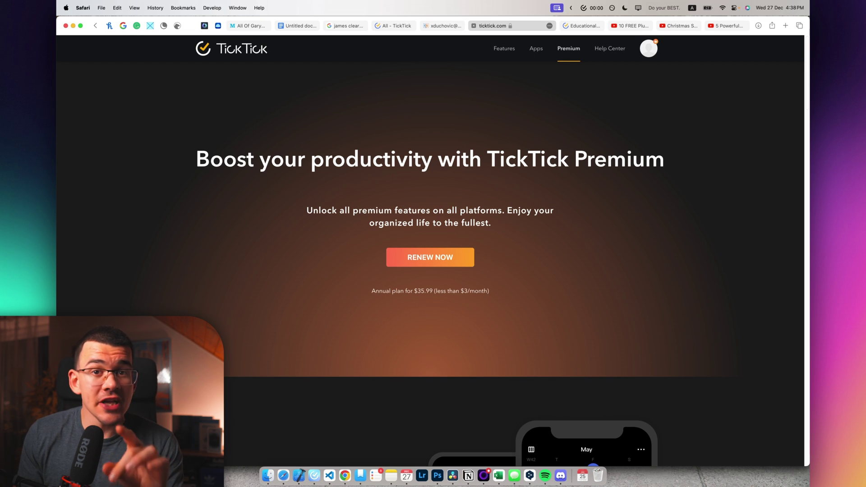
# Switch to the Education Discount page and highlight the 25% figure, heading and $26.99 price
pyautogui.click(579, 25)
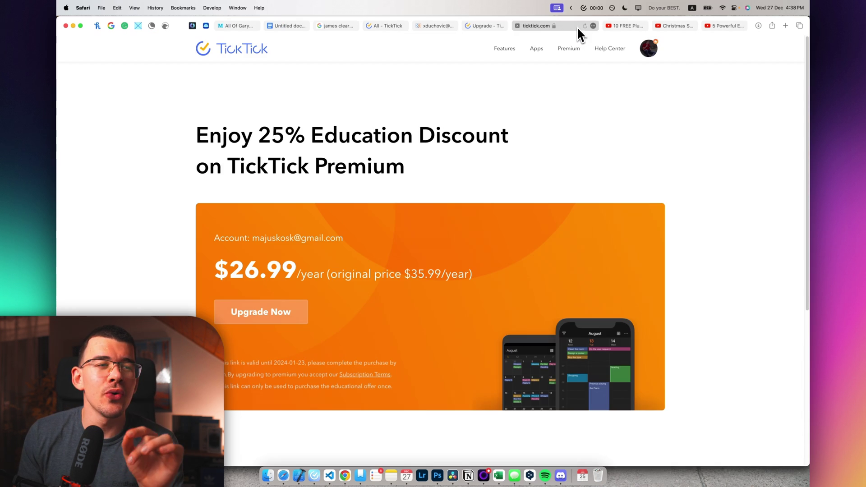
pyautogui.scroll(-1, 400, 186)
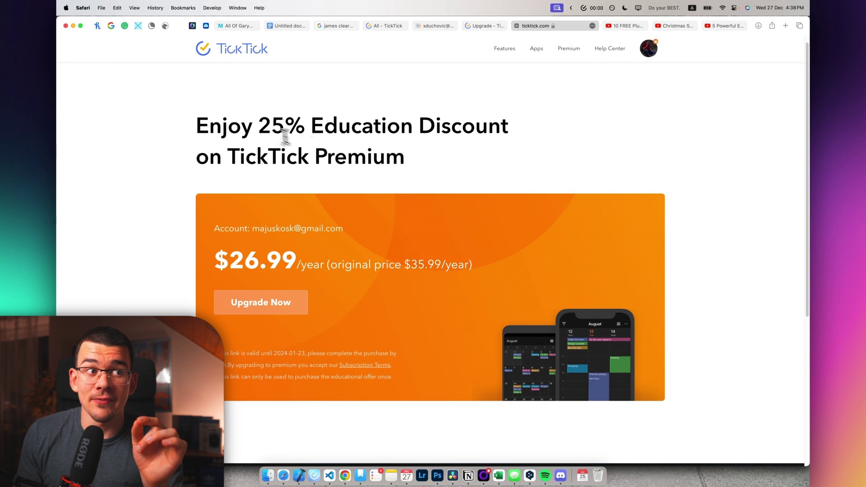
pyautogui.moveTo(256, 122); pyautogui.dragTo(306, 124)
pyautogui.moveTo(188, 125); pyautogui.dragTo(484, 115)
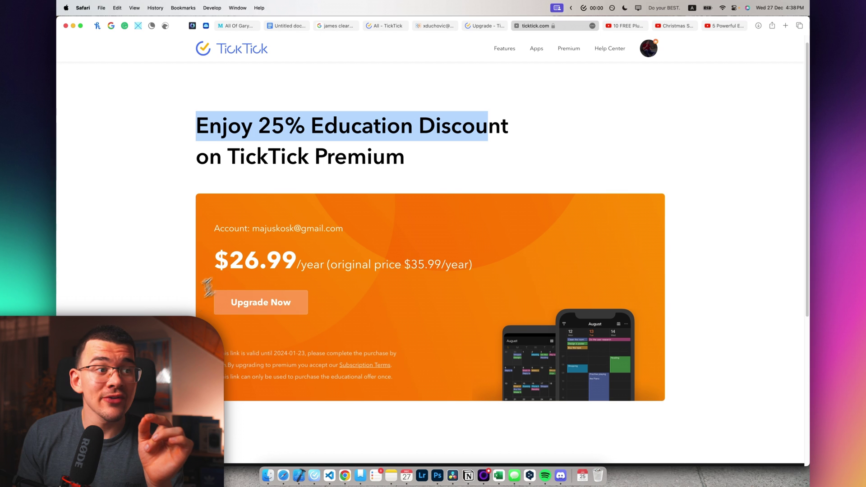
pyautogui.moveTo(217, 261); pyautogui.dragTo(293, 257)
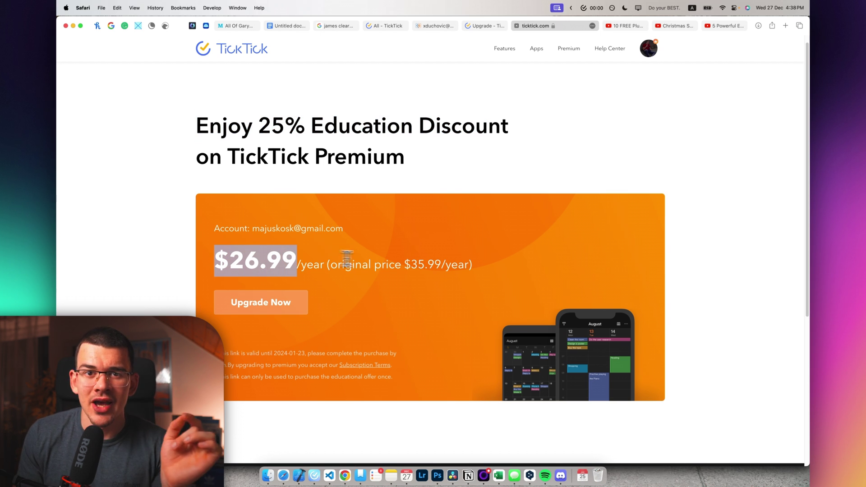
pyautogui.click(393, 259)
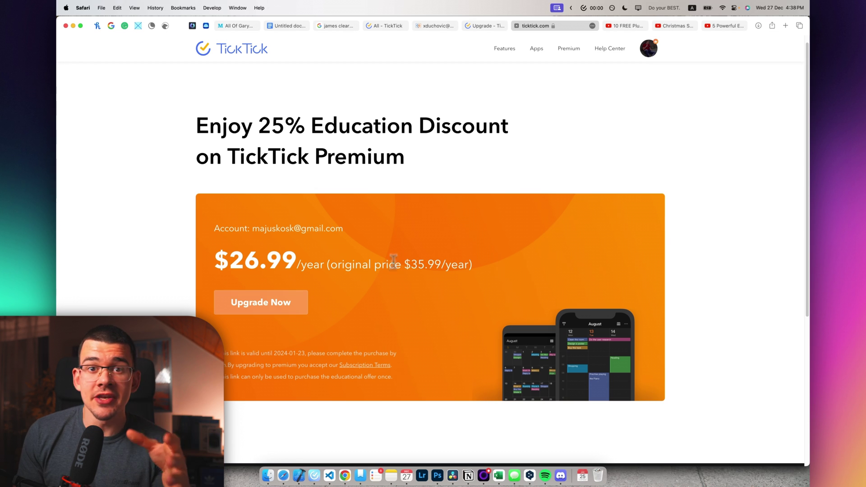